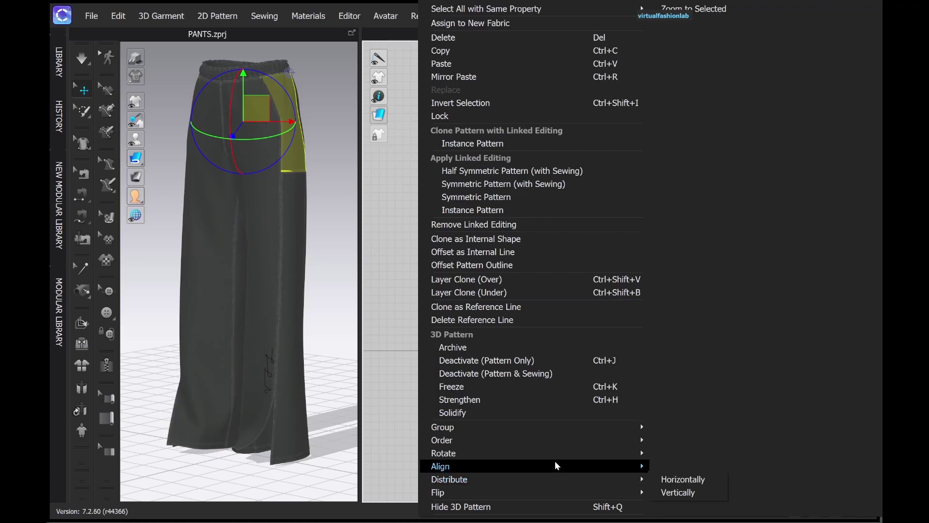
- Align the two selected upper side panels by their top edges
{"action": "mouse_move", "coordinate": [573, 466]}
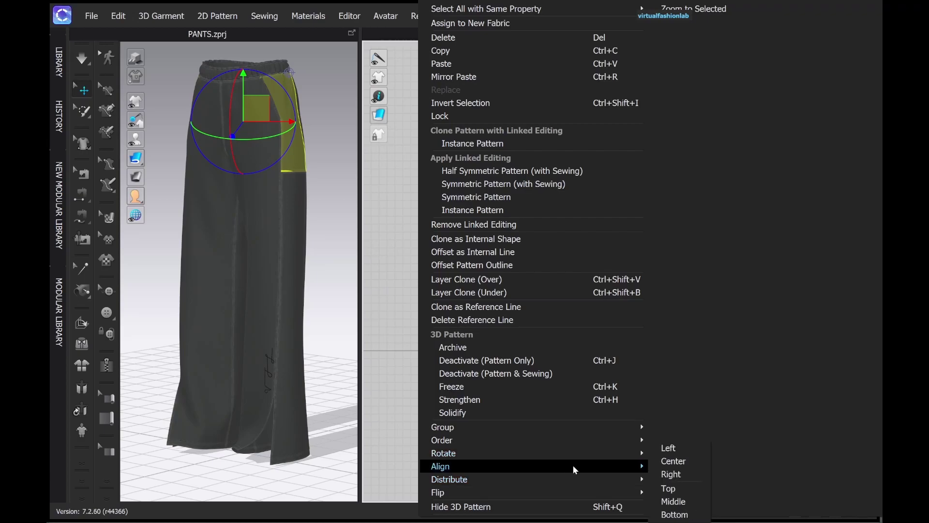
{"action": "left_click", "coordinate": [667, 487]}
{"action": "scroll", "coordinate": [438, 269], "scroll_direction": "up", "scroll_amount": 3}
{"action": "left_click_drag", "start_coordinate": [481, 255], "coordinate": [478, 323]}
{"action": "left_click_drag", "start_coordinate": [543, 346], "coordinate": [415, 286]}
- Move one upper side panel and its matching lower side panel into position close beside the front leg panel
{"action": "left_click", "coordinate": [545, 212]}
{"action": "left_click", "coordinate": [537, 243]}
{"action": "left_click_drag", "start_coordinate": [537, 243], "coordinate": [547, 244]}
{"action": "left_click_drag", "start_coordinate": [448, 280], "coordinate": [470, 284]}
{"action": "left_click_drag", "start_coordinate": [567, 352], "coordinate": [539, 329]}
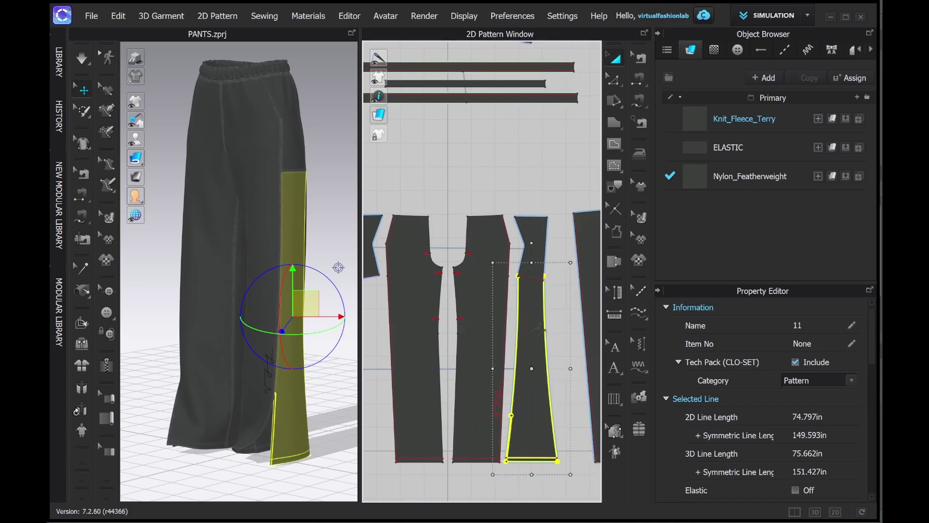
- Raise both upper side panels slightly above the lower ones and shift the opposite lower side panel toward its front leg panel
{"action": "left_click", "coordinate": [538, 257]}
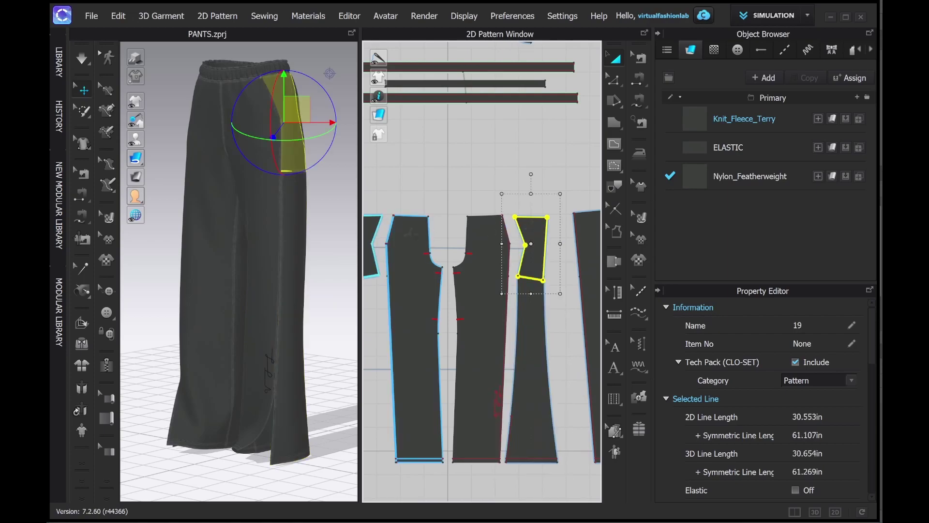
{"action": "left_click", "coordinate": [372, 235], "text": "shift"}
{"action": "left_click_drag", "start_coordinate": [541, 230], "coordinate": [541, 220]}
{"action": "left_click_drag", "start_coordinate": [470, 336], "coordinate": [501, 326]}
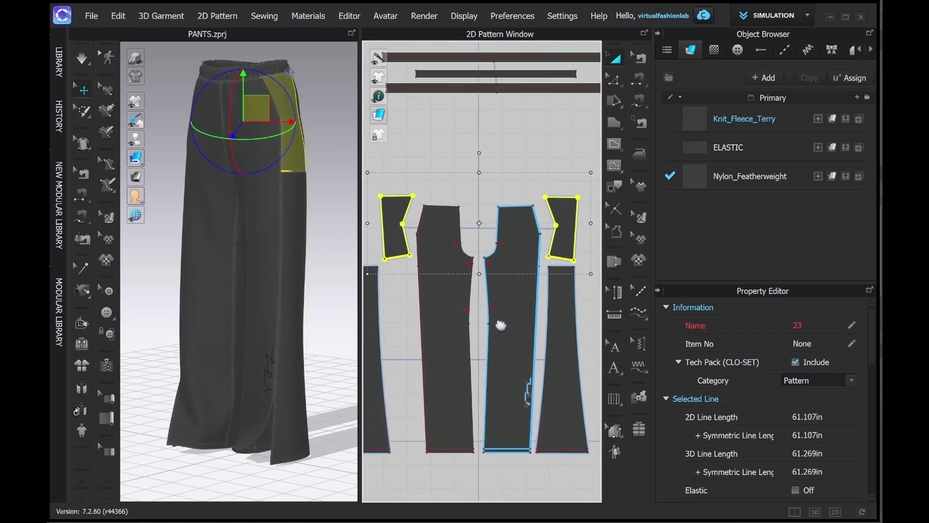
{"action": "mouse_move", "coordinate": [380, 309]}
{"action": "left_mouse_down"}
{"action": "mouse_move", "coordinate": [408, 308]}
{"action": "mouse_move", "coordinate": [396, 309]}
{"action": "left_mouse_up"}
- Move the back leg panels closer to the neighbouring side panel, then clear the selection
{"action": "left_click", "coordinate": [486, 191]}
{"action": "left_click_drag", "start_coordinate": [541, 264], "coordinate": [442, 264]}
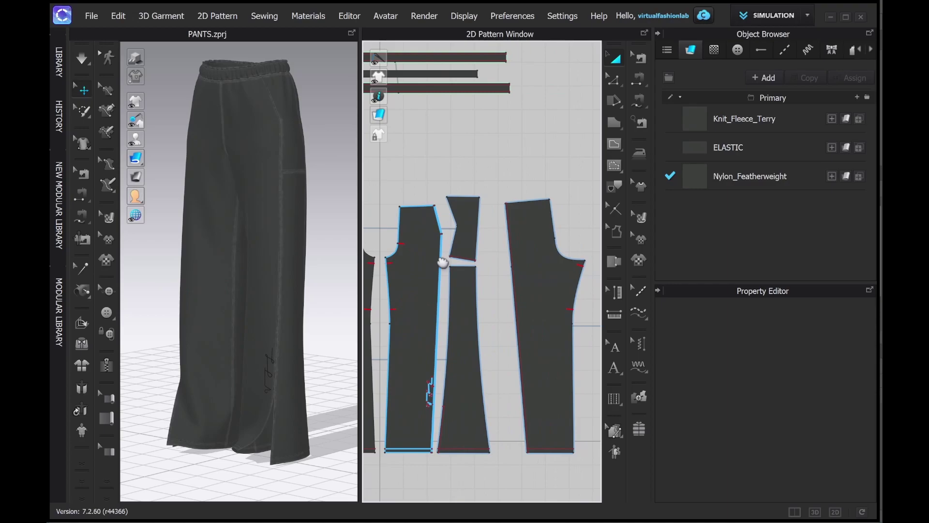
{"action": "scroll", "coordinate": [560, 289], "scroll_direction": "down", "scroll_amount": 3}
{"action": "left_click_drag", "start_coordinate": [562, 289], "coordinate": [525, 298]}
{"action": "left_click", "coordinate": [529, 202]}
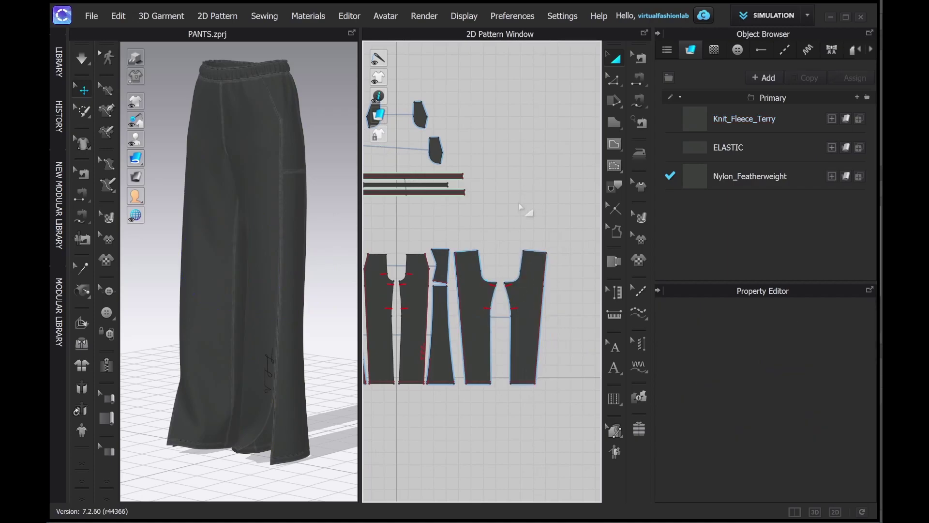
- Select the three long waistband strips and move them down close above the leg panels
{"action": "left_click_drag", "start_coordinate": [454, 262], "coordinate": [517, 278]}
{"action": "left_click_drag", "start_coordinate": [541, 226], "coordinate": [394, 186]}
{"action": "left_click", "coordinate": [512, 246]}
{"action": "left_click_drag", "start_coordinate": [554, 228], "coordinate": [532, 235]}
{"action": "left_click_drag", "start_coordinate": [490, 196], "coordinate": [497, 240]}
- Align the four pocket pieces by their bottom edges and place them just above the waistband strips
{"action": "left_click_drag", "start_coordinate": [436, 128], "coordinate": [437, 142]}
{"action": "left_click_drag", "start_coordinate": [406, 108], "coordinate": [547, 226]}
{"action": "right_click", "coordinate": [500, 162]}
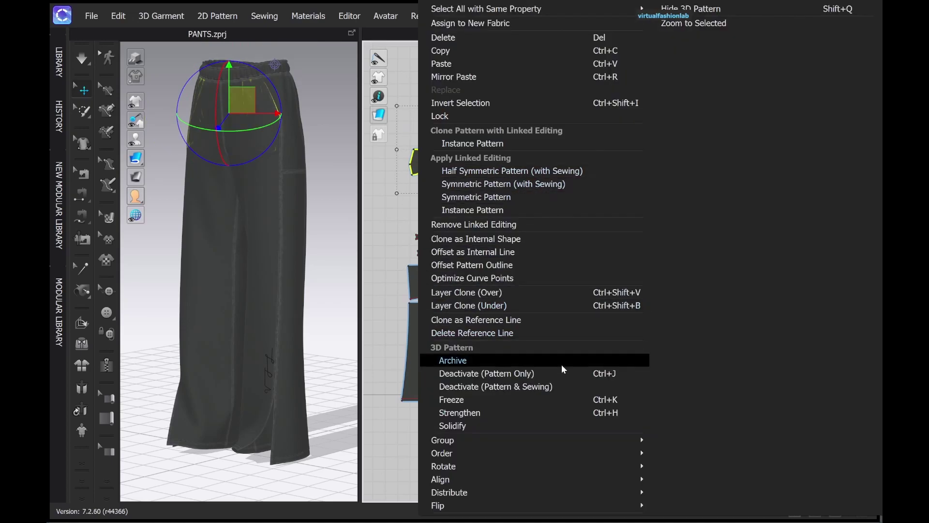
{"action": "mouse_move", "coordinate": [547, 479]}
{"action": "left_click", "coordinate": [678, 513]}
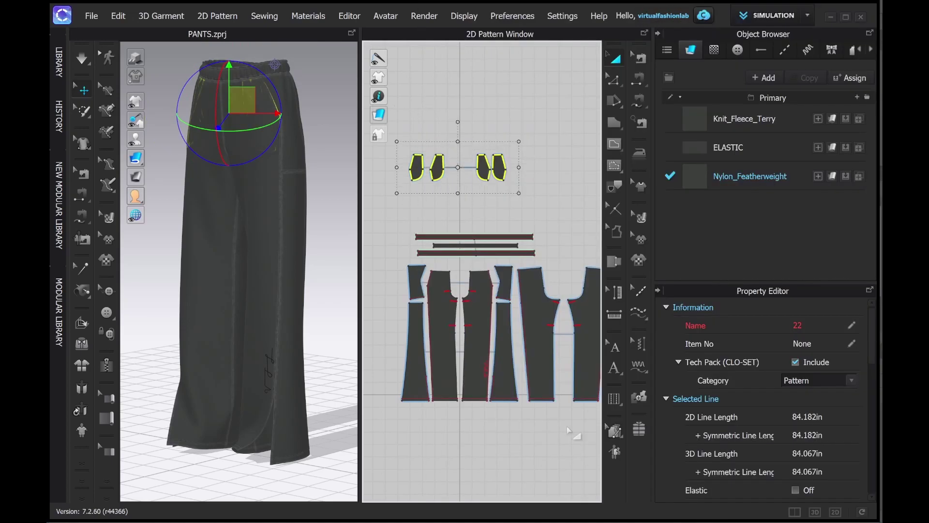
{"action": "left_click_drag", "start_coordinate": [494, 162], "coordinate": [497, 209]}
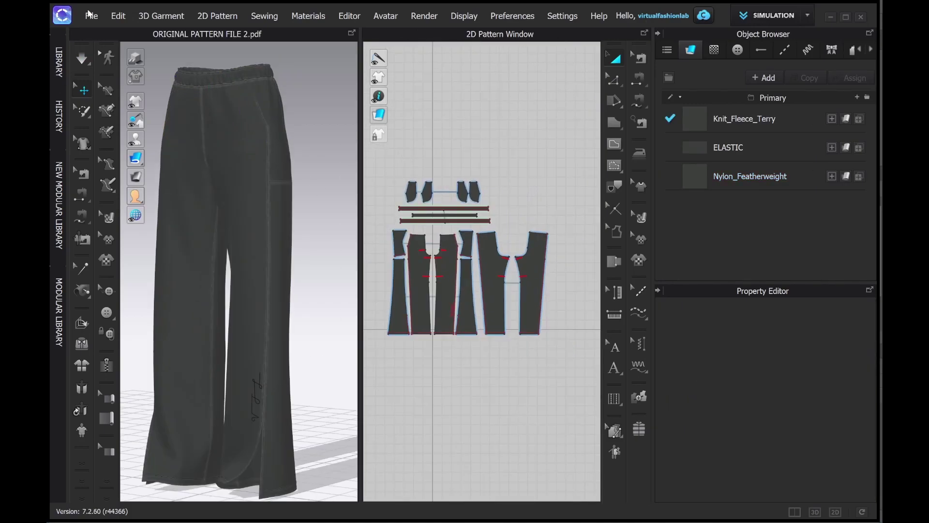
- Export the pattern layout as the PDF ORIGINAL PATTERN FILE 2 with Millimeter scale at 100%
{"action": "left_click", "coordinate": [90, 15]}
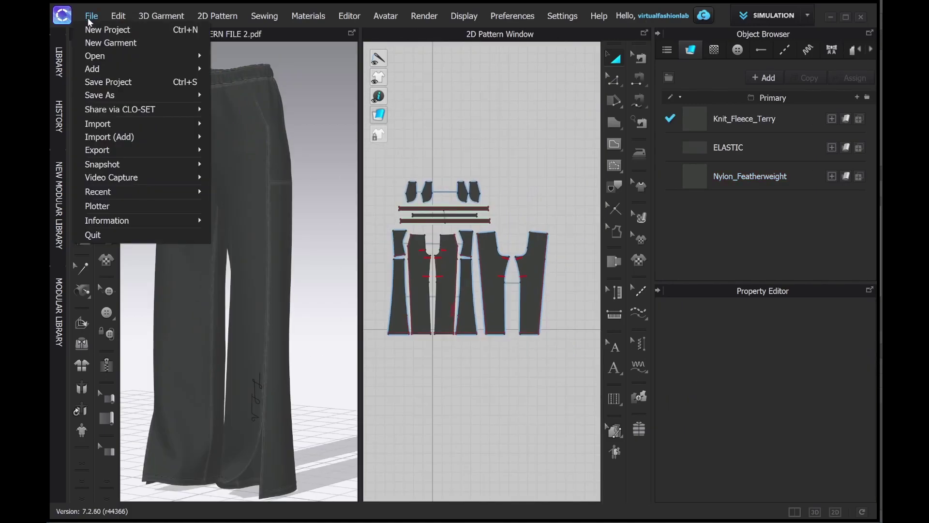
{"action": "mouse_move", "coordinate": [121, 150]}
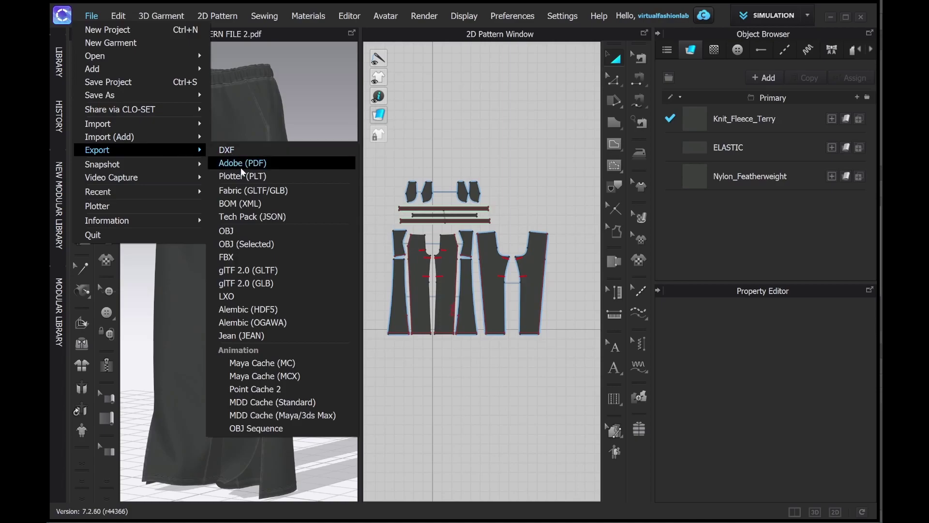
{"action": "left_click", "coordinate": [240, 164]}
{"action": "left_click", "coordinate": [347, 147]}
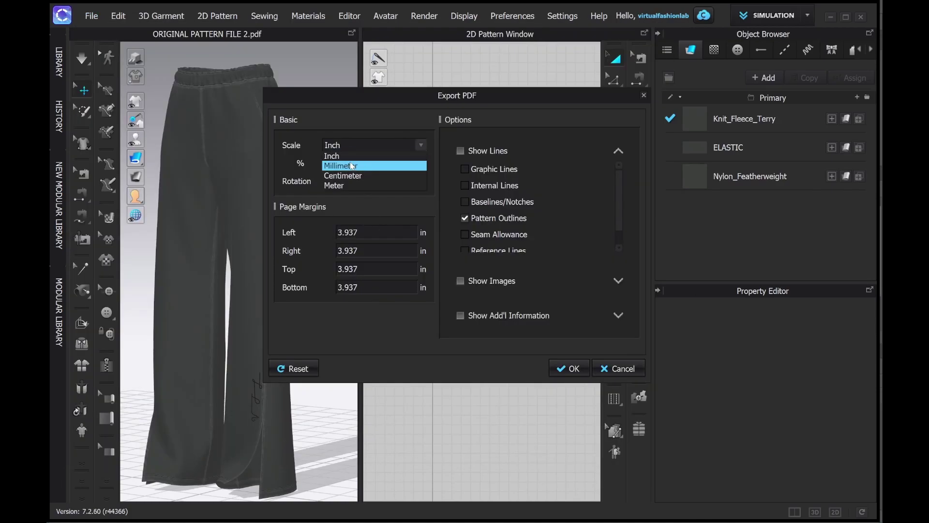
{"action": "left_click", "coordinate": [352, 167]}
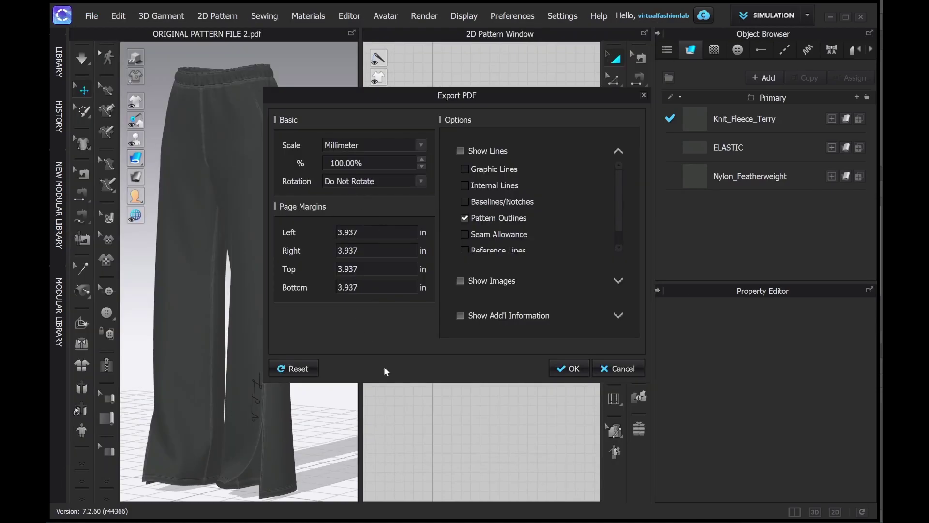
{"action": "left_click", "coordinate": [558, 376]}
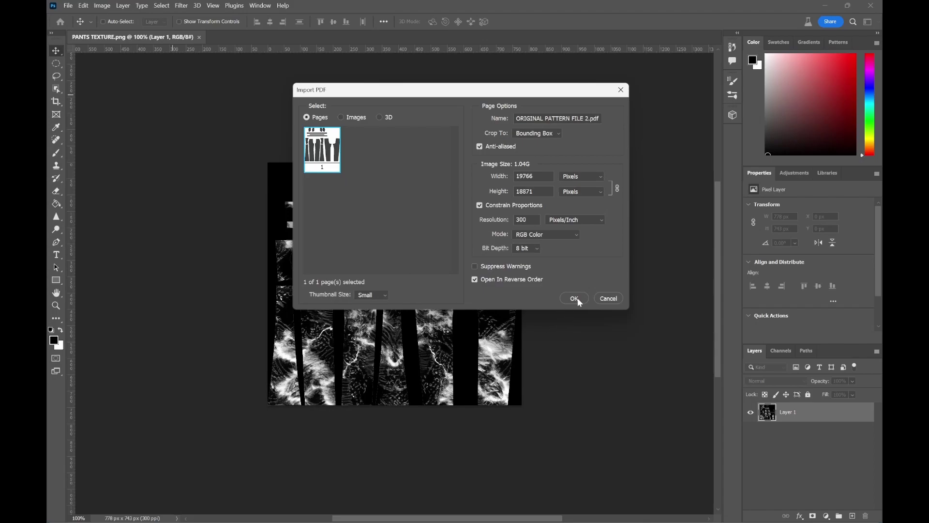
- In Photoshop, import ORIGINAL PATTERN FILE 2.pdf with its dimensions in inches and a resolution of 300 pixels/inch
{"action": "left_click", "coordinate": [600, 176]}
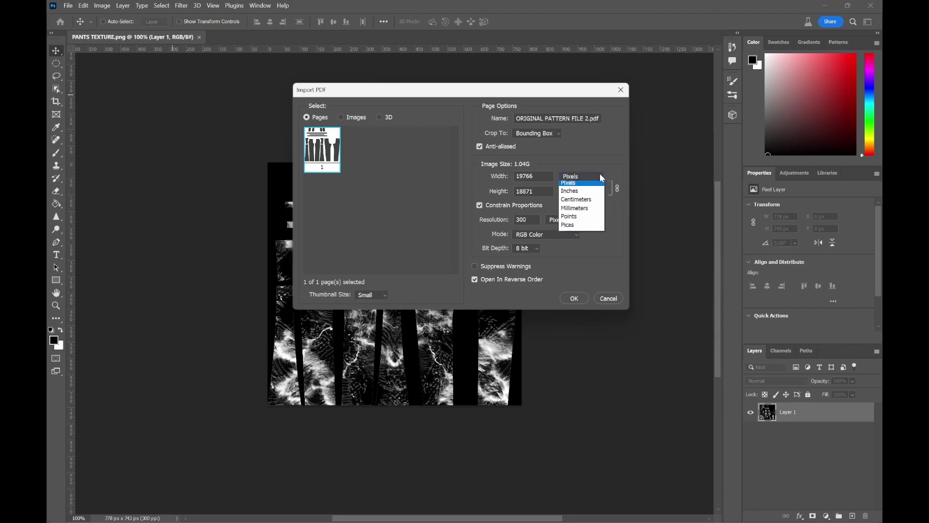
{"action": "left_click", "coordinate": [591, 193]}
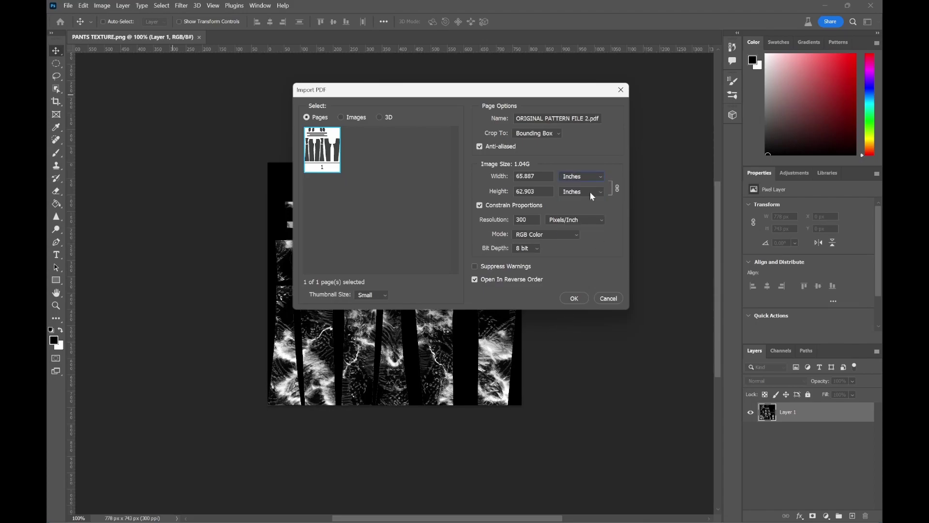
{"action": "left_click", "coordinate": [575, 299]}
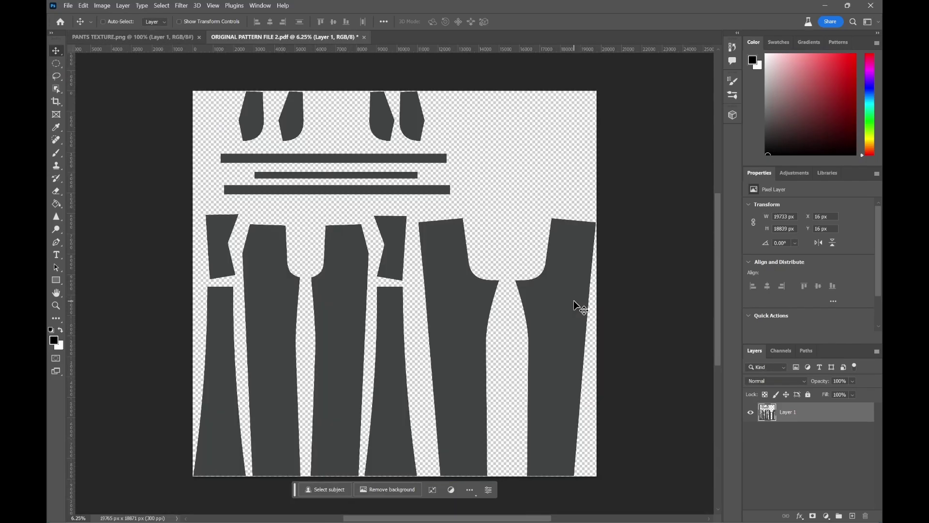
- Scribble across the leg pieces with a white brush of size 136 and export the painted pattern image
{"action": "left_click", "coordinate": [59, 152]}
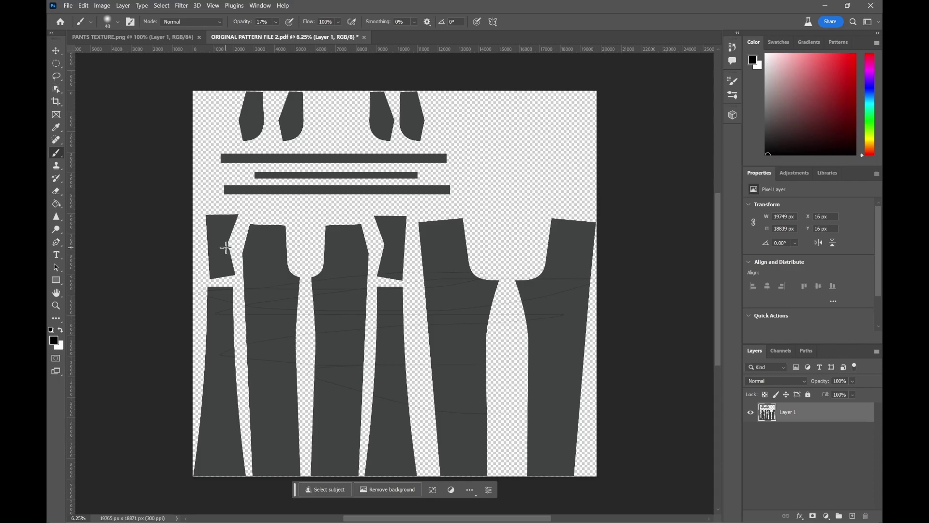
{"action": "left_click", "coordinate": [62, 332]}
{"action": "left_click", "coordinate": [118, 22]}
{"action": "left_click_drag", "start_coordinate": [114, 55], "coordinate": [138, 55]}
{"action": "mouse_move", "coordinate": [228, 274]}
{"action": "left_mouse_down"}
{"action": "mouse_move", "coordinate": [246, 312]}
{"action": "mouse_move", "coordinate": [326, 389]}
{"action": "mouse_move", "coordinate": [229, 365]}
{"action": "mouse_move", "coordinate": [197, 324]}
{"action": "mouse_move", "coordinate": [252, 386]}
{"action": "mouse_move", "coordinate": [577, 348]}
{"action": "mouse_move", "coordinate": [580, 278]}
{"action": "mouse_move", "coordinate": [567, 313]}
{"action": "mouse_move", "coordinate": [276, 325]}
{"action": "mouse_move", "coordinate": [258, 347]}
{"action": "mouse_move", "coordinate": [406, 290]}
{"action": "left_mouse_up"}
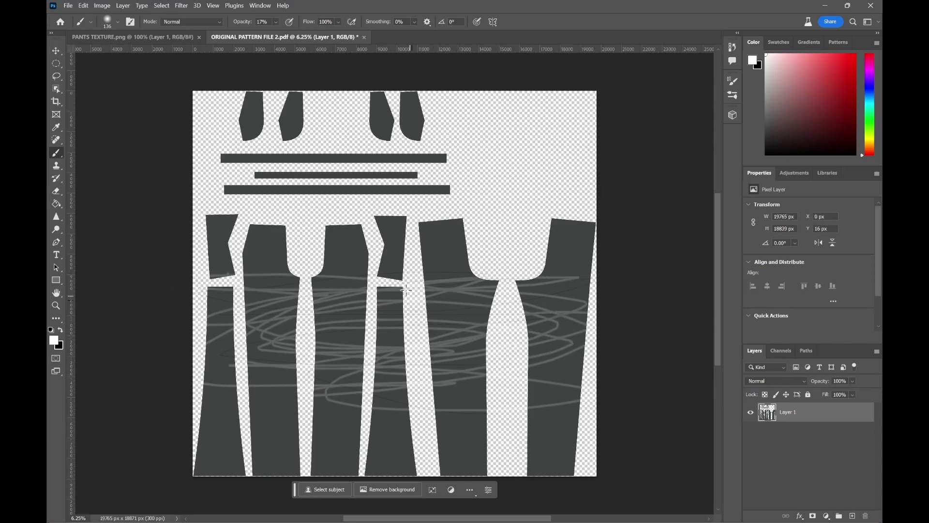
{"action": "left_click", "coordinate": [67, 5]}
{"action": "mouse_move", "coordinate": [120, 170]}
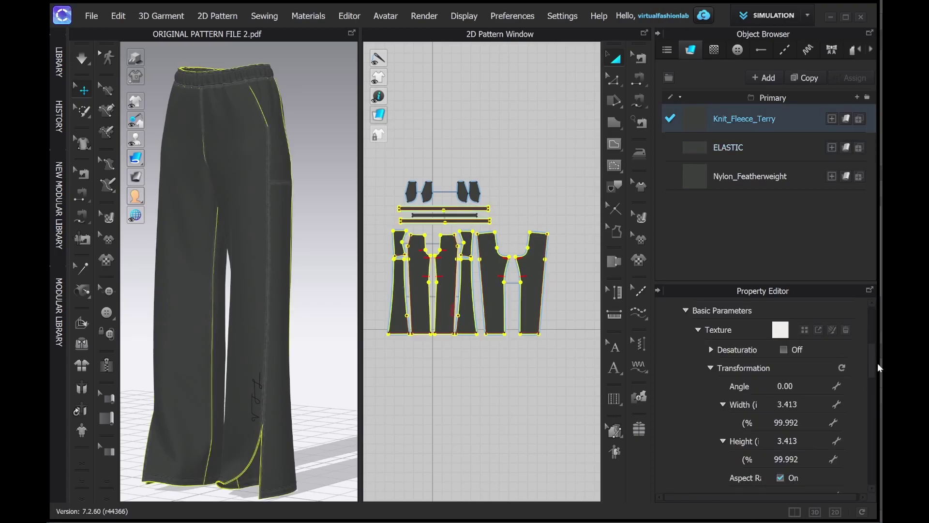
- In CLO, change the Knit_Fleece_Terry fabric color to white
{"action": "scroll", "coordinate": [880, 369], "scroll_direction": "down", "scroll_amount": 5}
{"action": "left_click", "coordinate": [850, 482]}
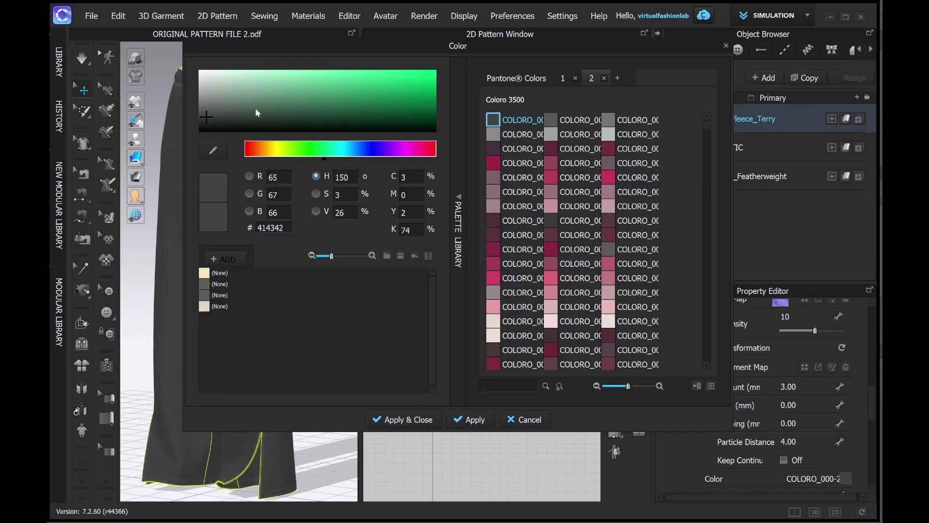
{"action": "left_click_drag", "start_coordinate": [264, 117], "coordinate": [158, 45]}
{"action": "left_click", "coordinate": [427, 424]}
- Remove the existing texture from Knit_Fleece_Terry and load the painted pattern image as its texture
{"action": "scroll", "coordinate": [867, 413], "scroll_direction": "up", "scroll_amount": 10}
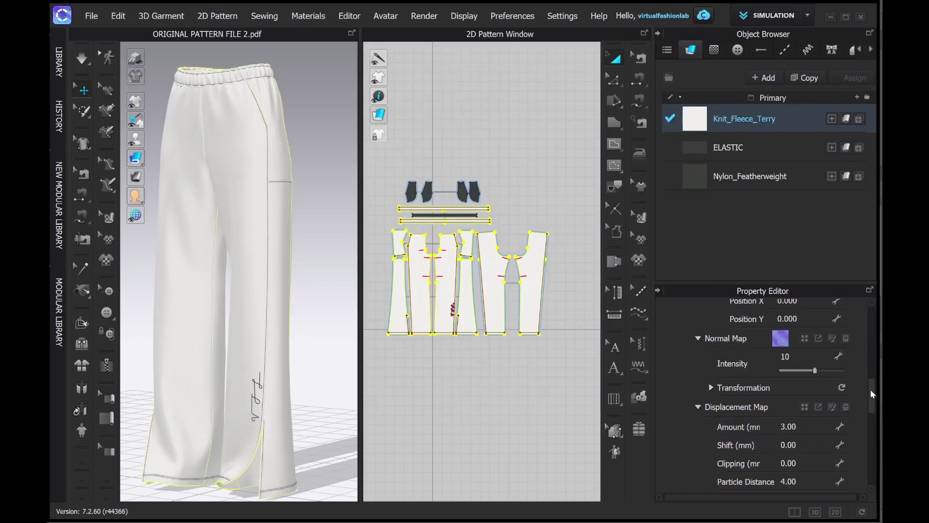
{"action": "left_click", "coordinate": [846, 335]}
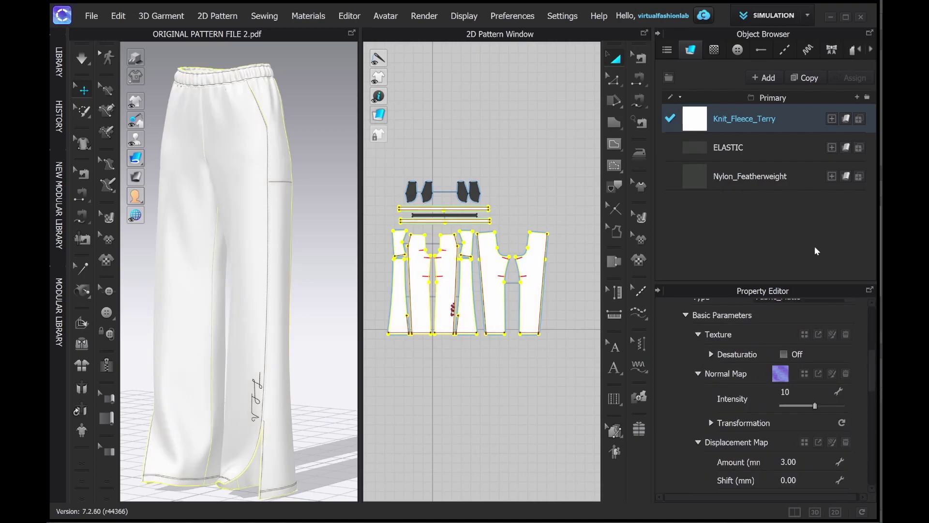
{"action": "left_click", "coordinate": [806, 335]}
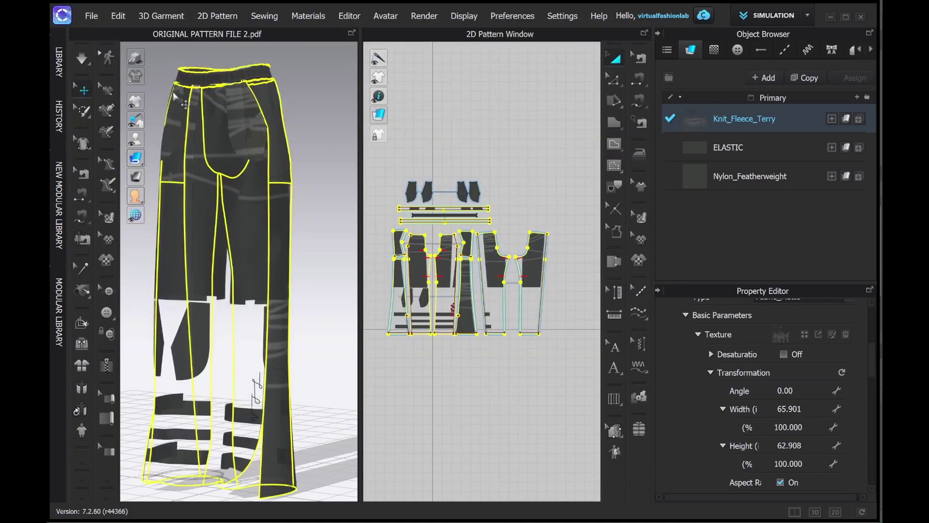
- Shift the texture on the two back leg panels with Edit Texture so the artwork fits each panel's shape
{"action": "left_click", "coordinate": [639, 223]}
{"action": "left_click_drag", "start_coordinate": [536, 272], "coordinate": [532, 318]}
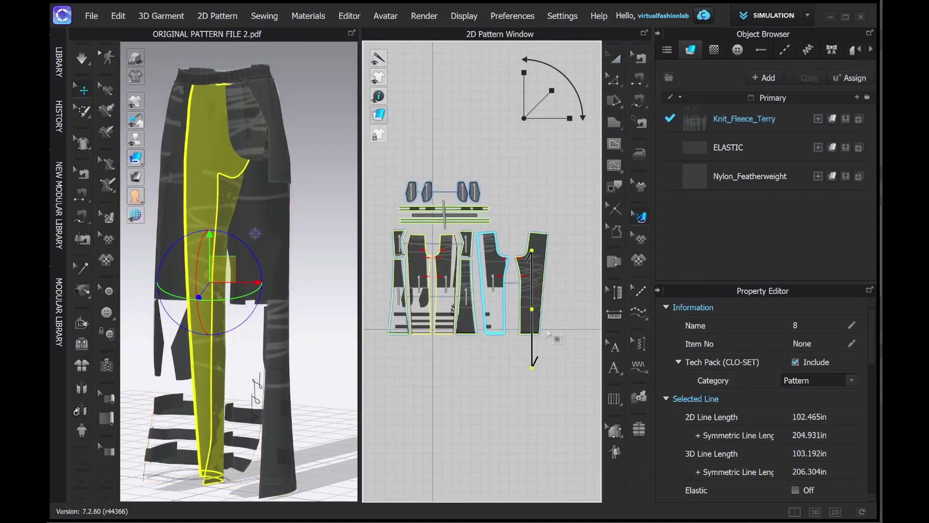
{"action": "left_click", "coordinate": [491, 290]}
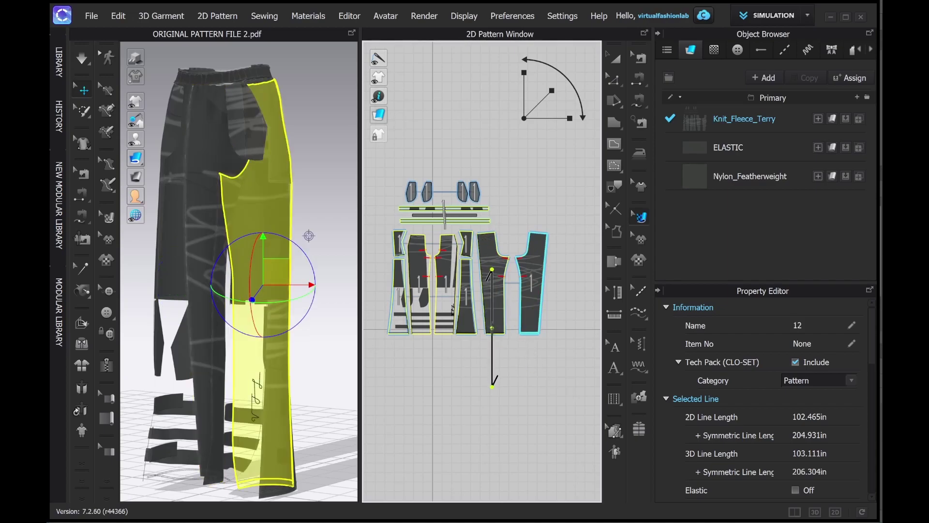
{"action": "left_click", "coordinate": [522, 409]}
{"action": "key", "text": "a"}
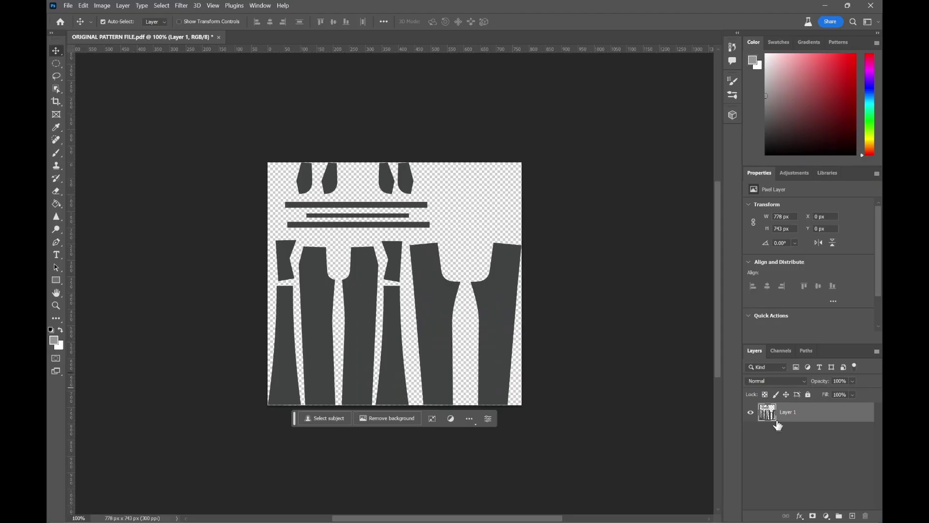
- In Photoshop, generatively fill the selected pattern pieces with "garment dye vintage sweatshirt inspired seamless repeat tonal black" and choose the second variation
{"action": "left_click", "coordinate": [770, 416], "text": "ctrl"}
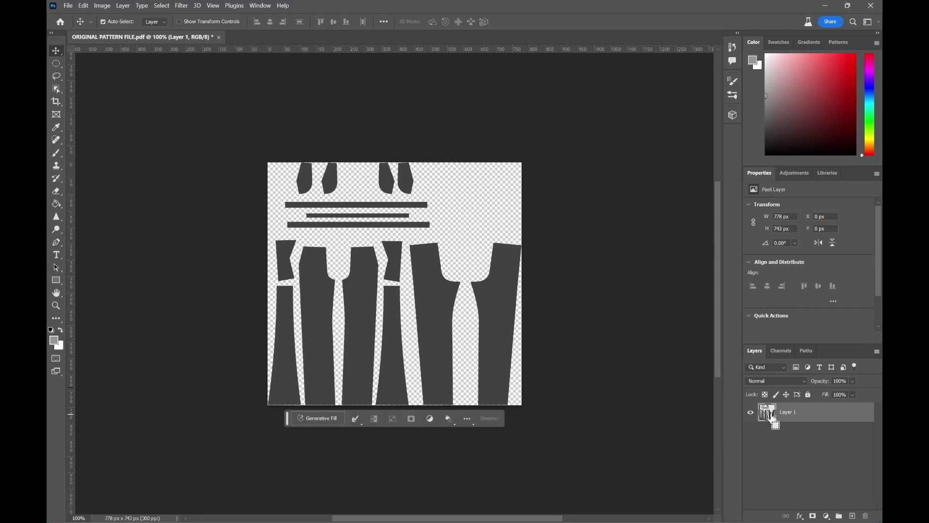
{"action": "left_click", "coordinate": [320, 419]}
{"action": "type", "text": "ga"}
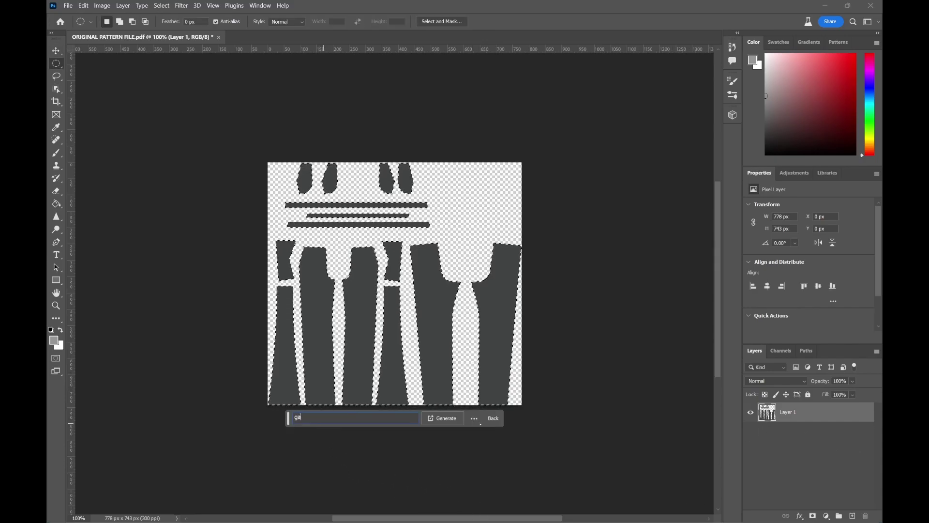
{"action": "type", "text": "rment dye vi"}
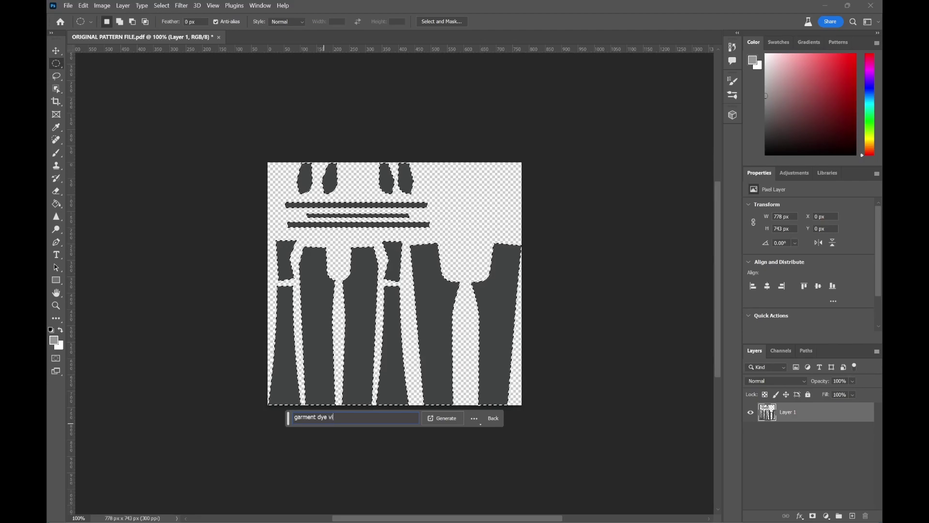
{"action": "type", "text": "ntage sweat"}
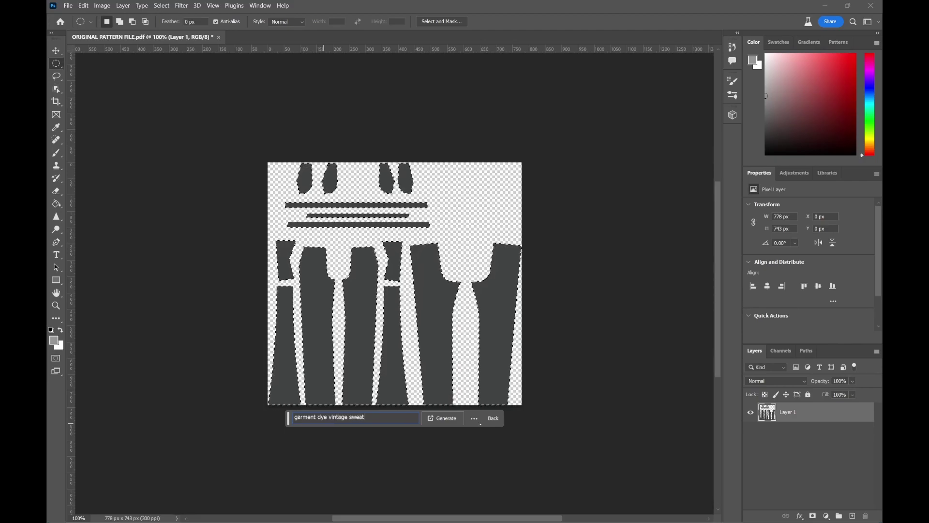
{"action": "type", "text": "shirt insp"}
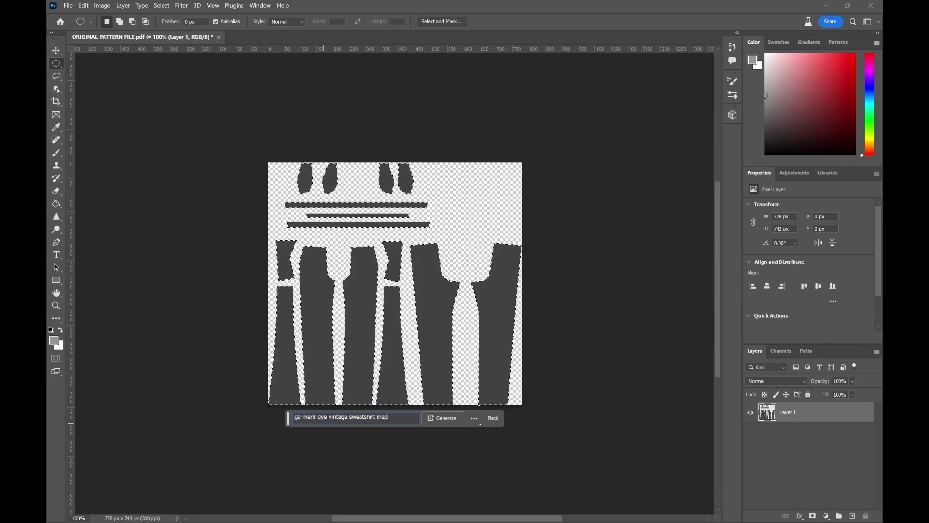
{"action": "type", "text": "ired seam"}
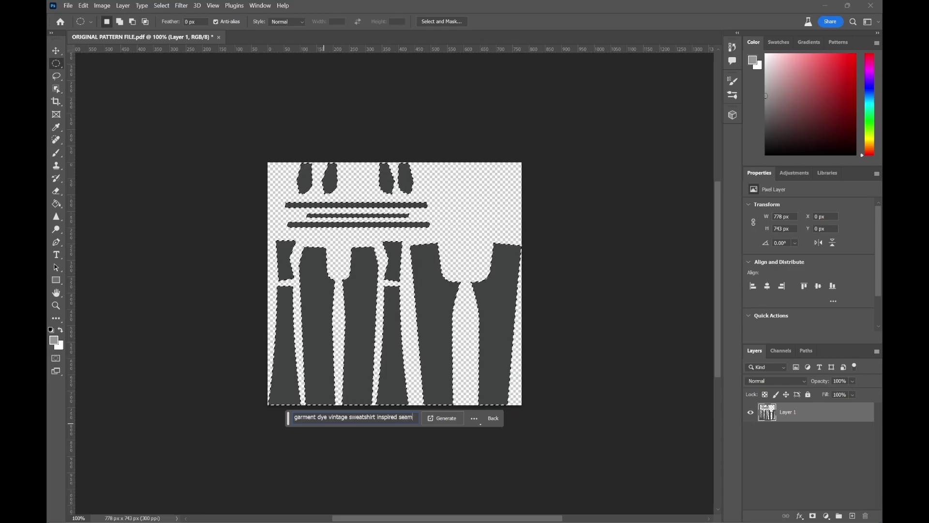
{"action": "type", "text": "less repeat tonal black"}
{"action": "key", "text": "Return"}
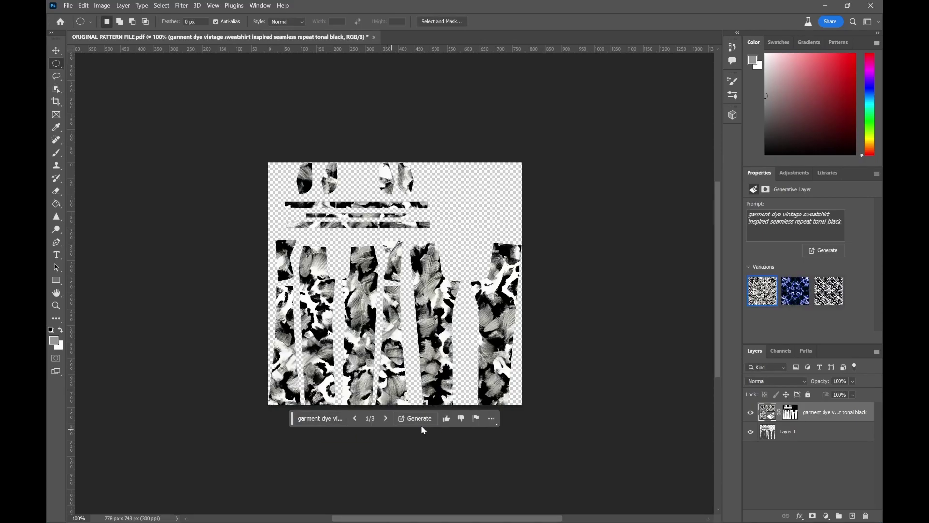
{"action": "left_click", "coordinate": [787, 299]}
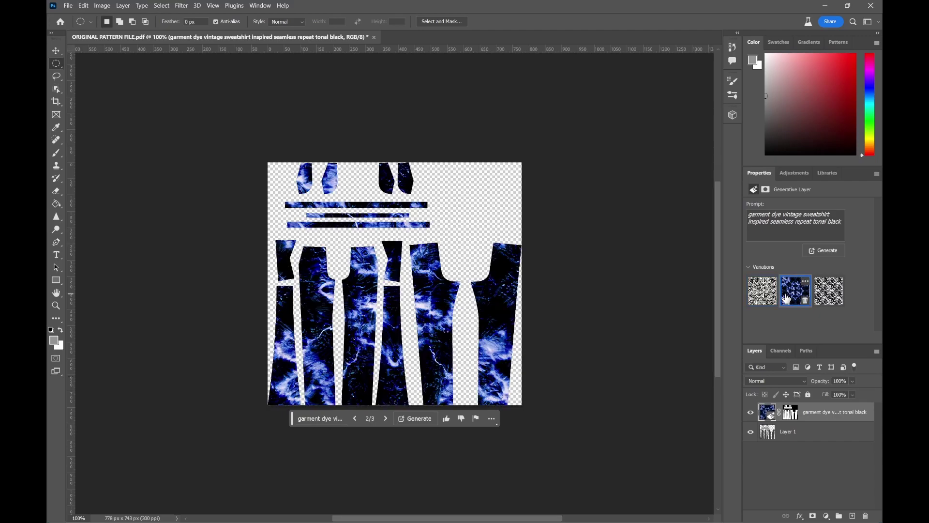
- Compare the third generated variation with the second, keep the second, and merge the generative layer with the pattern layer below
{"action": "left_click", "coordinate": [829, 293]}
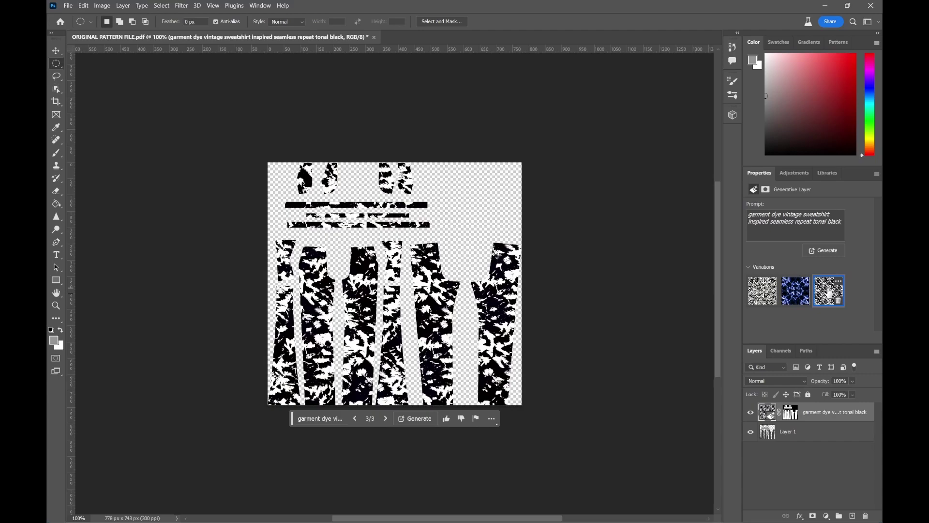
{"action": "left_click", "coordinate": [795, 291]}
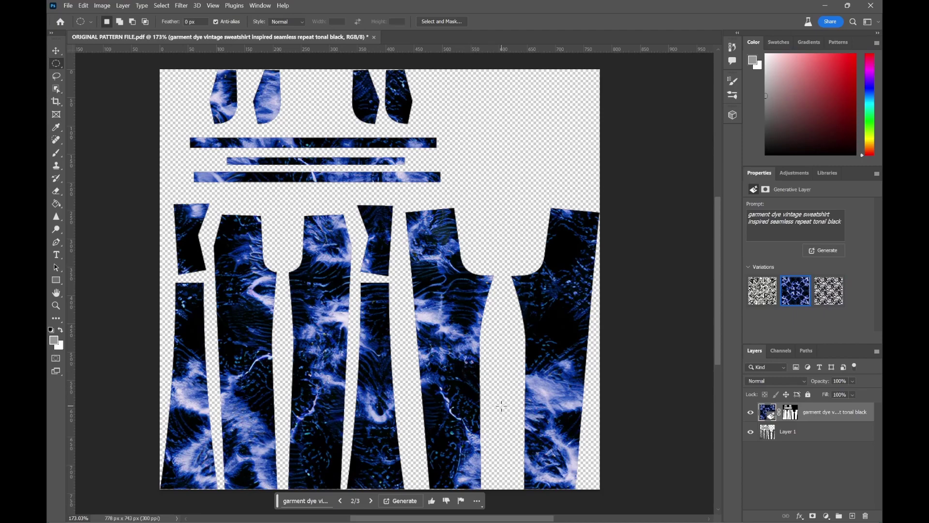
{"action": "key", "text": "ctrl+e"}
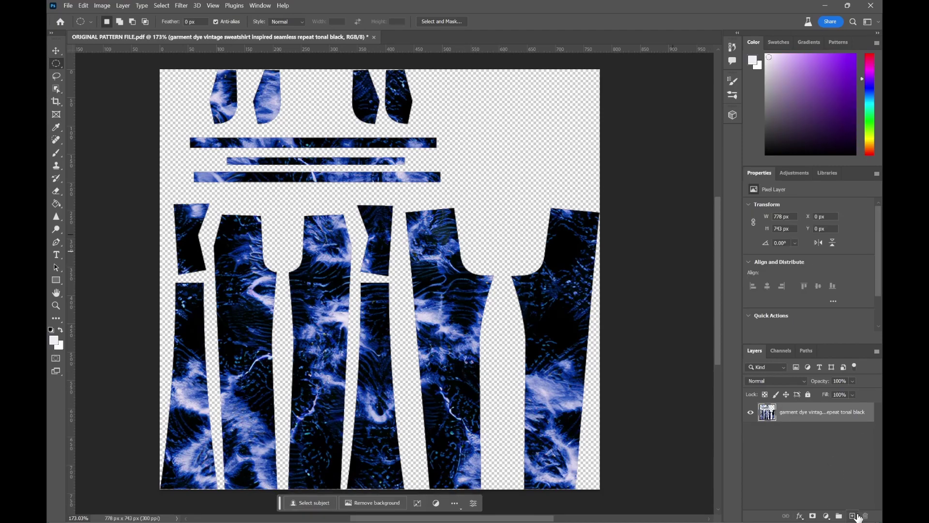
- Add a new layer above the artwork and fill it entirely with dark gray using the Paint Bucket
{"action": "left_click", "coordinate": [853, 516]}
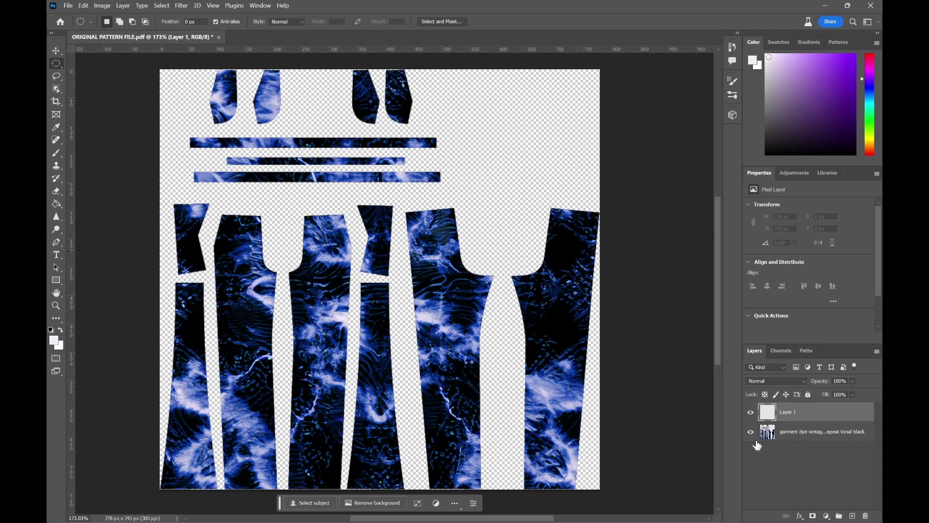
{"action": "left_click", "coordinate": [54, 339]}
{"action": "left_click", "coordinate": [433, 255]}
{"action": "left_click", "coordinate": [468, 246]}
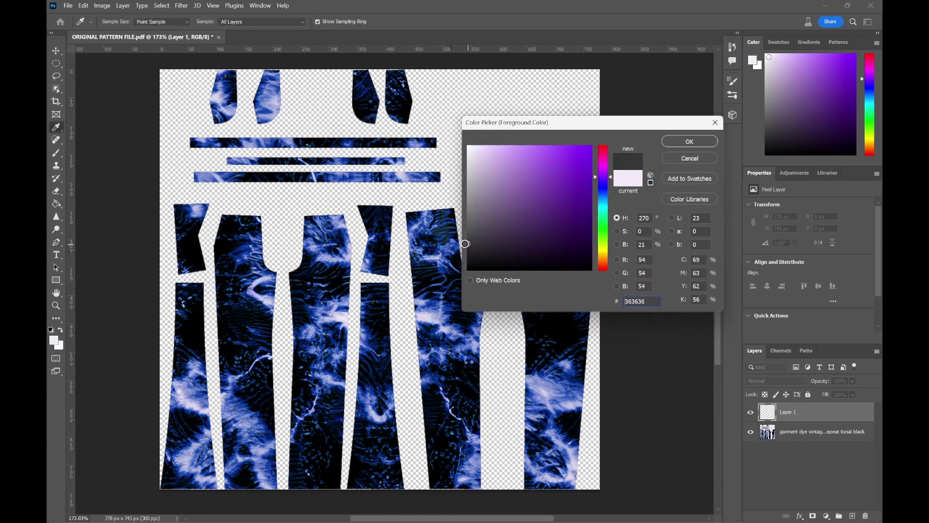
{"action": "left_click", "coordinate": [688, 141]}
{"action": "key", "text": "g"}
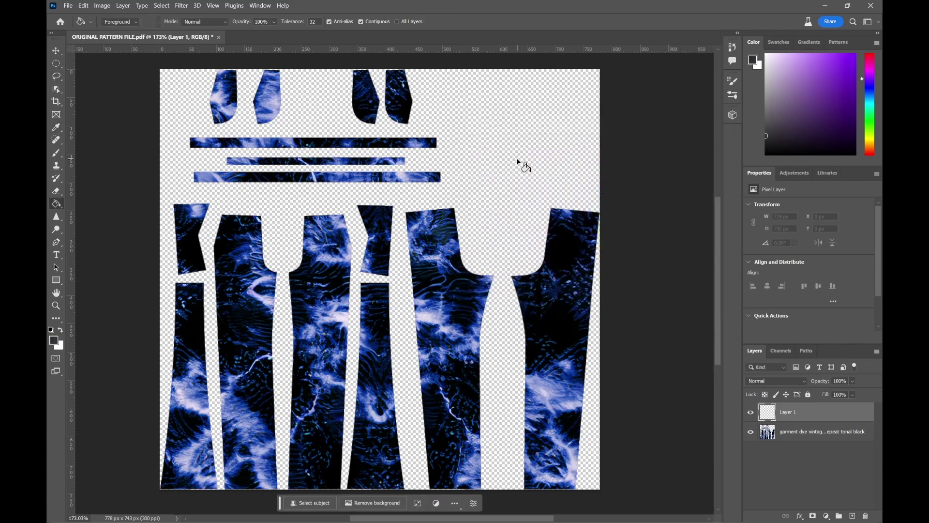
{"action": "left_click", "coordinate": [522, 165]}
- Set the gray layer's blend mode to Saturation at 100% opacity to desaturate the blue artwork
{"action": "left_click", "coordinate": [56, 50]}
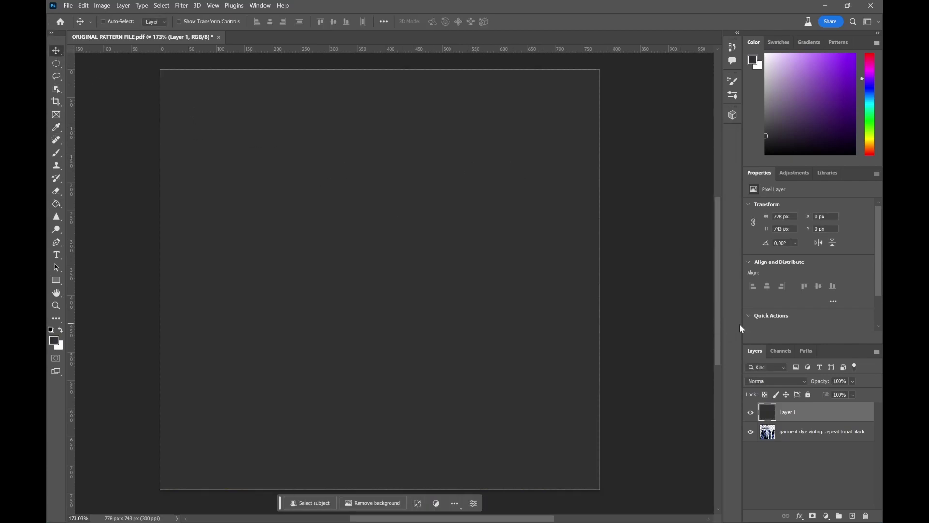
{"action": "left_click", "coordinate": [767, 384]}
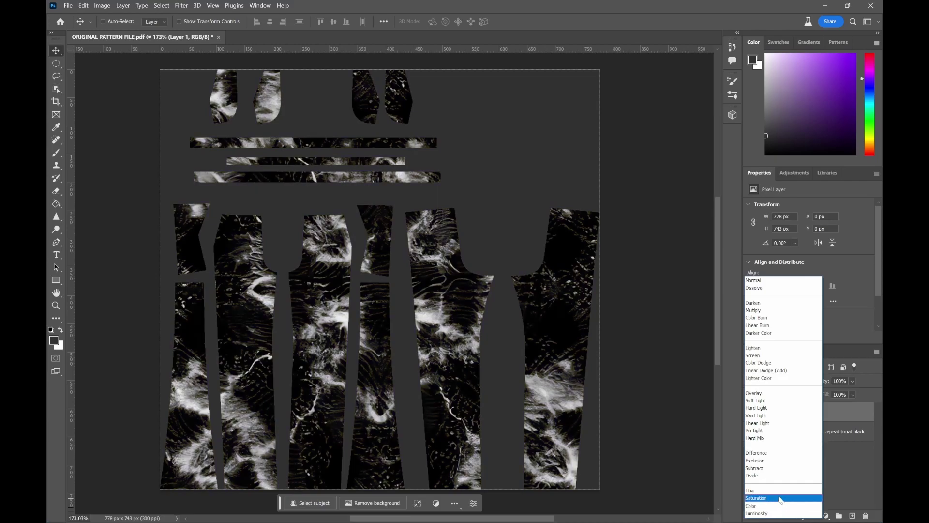
{"action": "left_click", "coordinate": [781, 498]}
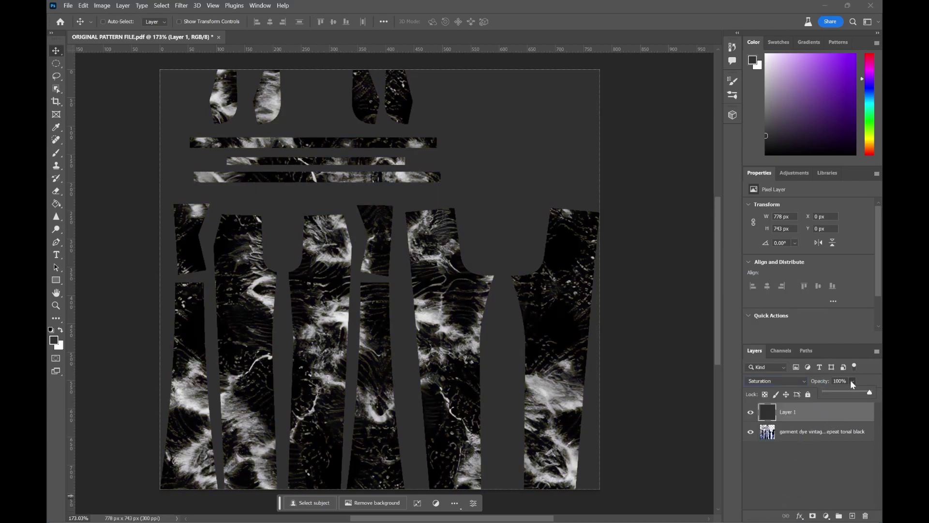
{"action": "mouse_move", "coordinate": [870, 396]}
{"action": "left_mouse_down"}
{"action": "mouse_move", "coordinate": [842, 396]}
{"action": "mouse_move", "coordinate": [879, 396]}
{"action": "left_mouse_up"}
{"action": "left_click", "coordinate": [837, 482]}
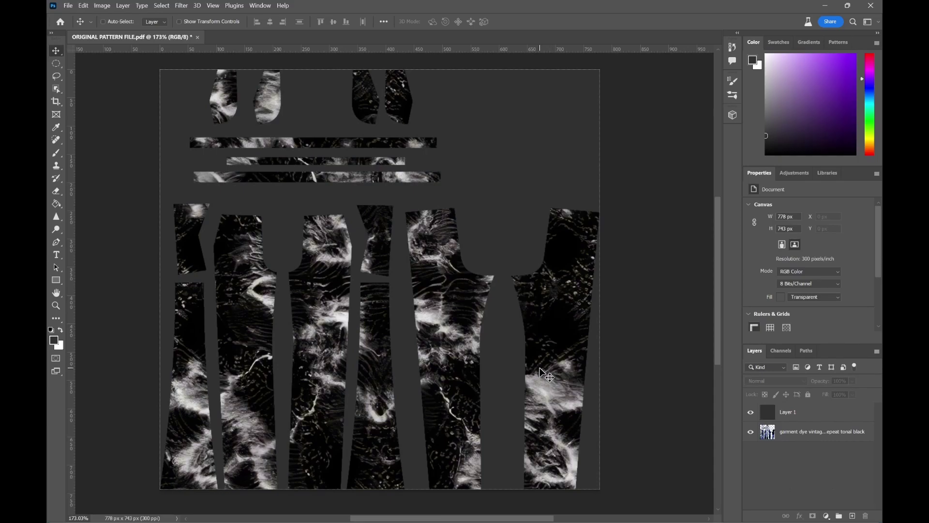
- Merge the visible gray and pattern artwork layers into a single layer
{"action": "left_click", "coordinate": [795, 434]}
{"action": "right_click", "coordinate": [795, 434]}
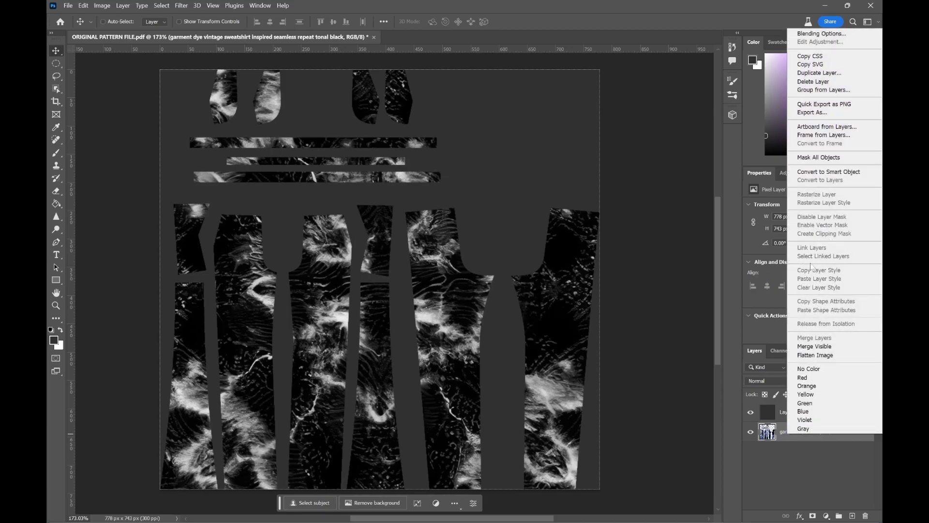
{"action": "left_click", "coordinate": [816, 346]}
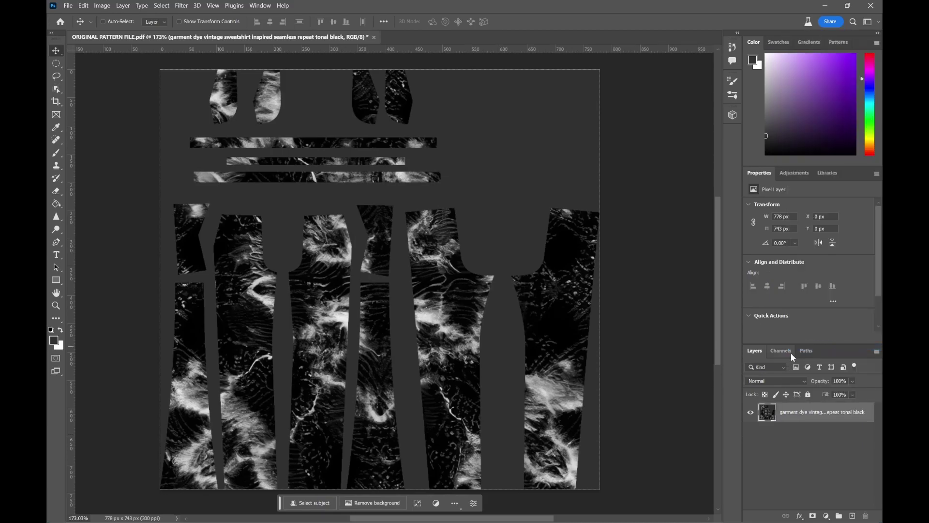
- Brighten the merged artwork with Levels, setting the midtone input to 1.31 and the white input to 203
{"action": "key", "text": "ctrl+l"}
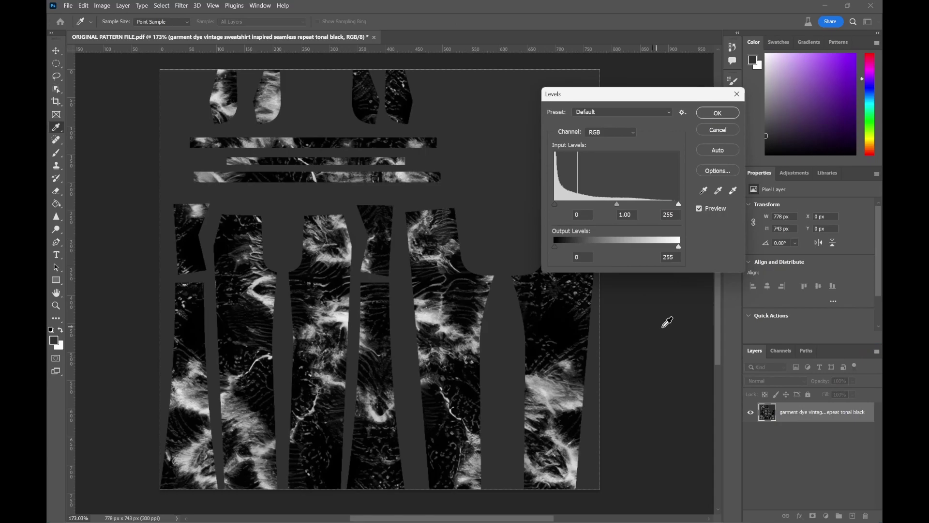
{"action": "left_click_drag", "start_coordinate": [678, 204], "coordinate": [668, 209]}
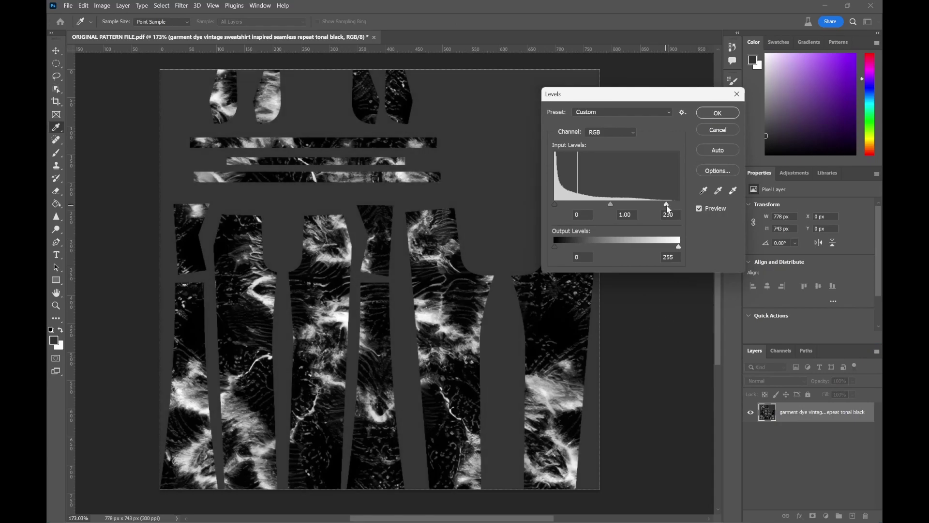
{"action": "left_click_drag", "start_coordinate": [612, 205], "coordinate": [543, 202]}
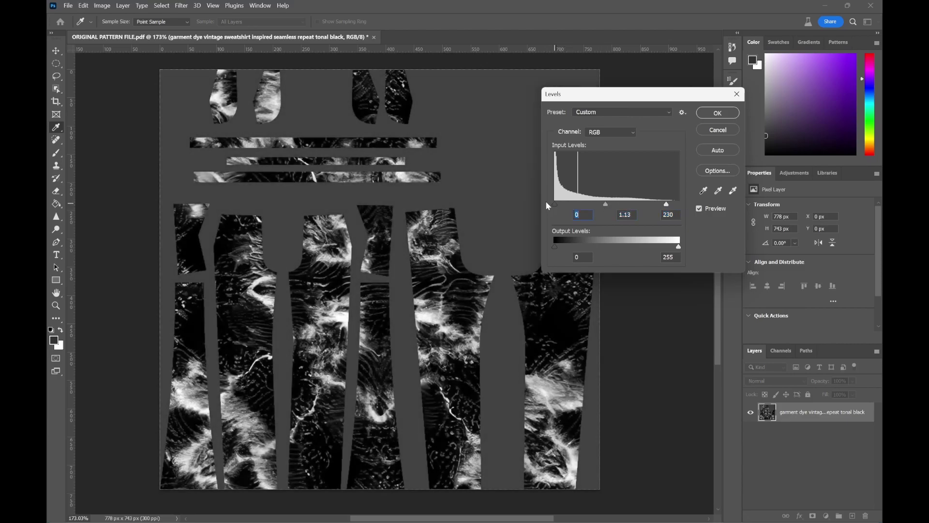
{"action": "left_click_drag", "start_coordinate": [605, 202], "coordinate": [599, 206]}
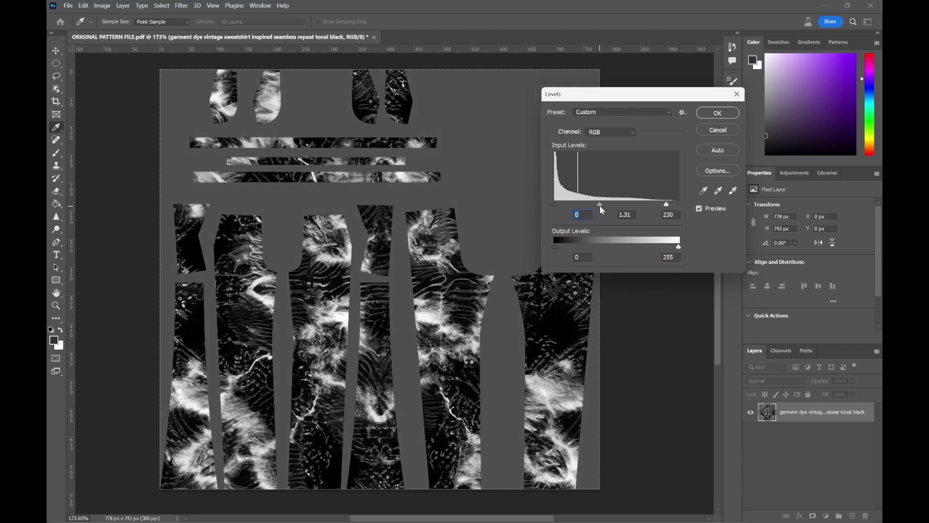
{"action": "left_click_drag", "start_coordinate": [667, 206], "coordinate": [653, 206]}
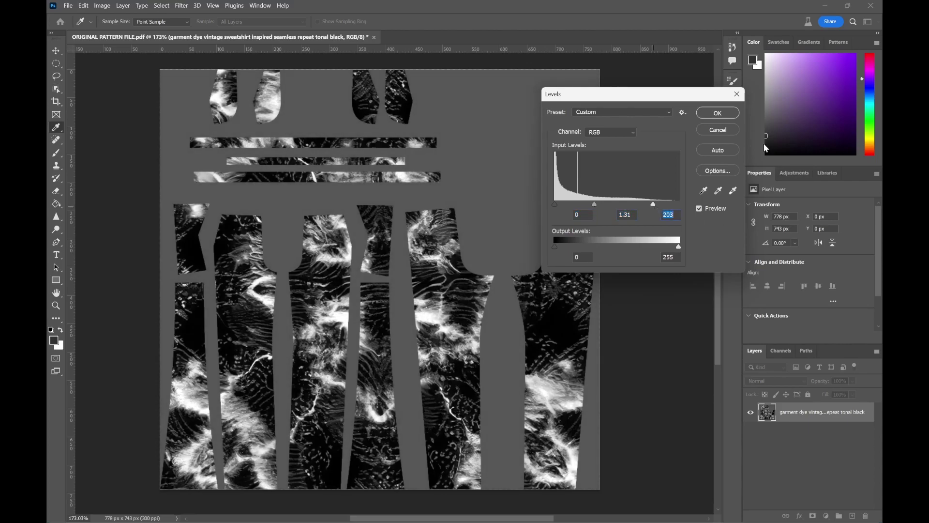
{"action": "left_click", "coordinate": [719, 113]}
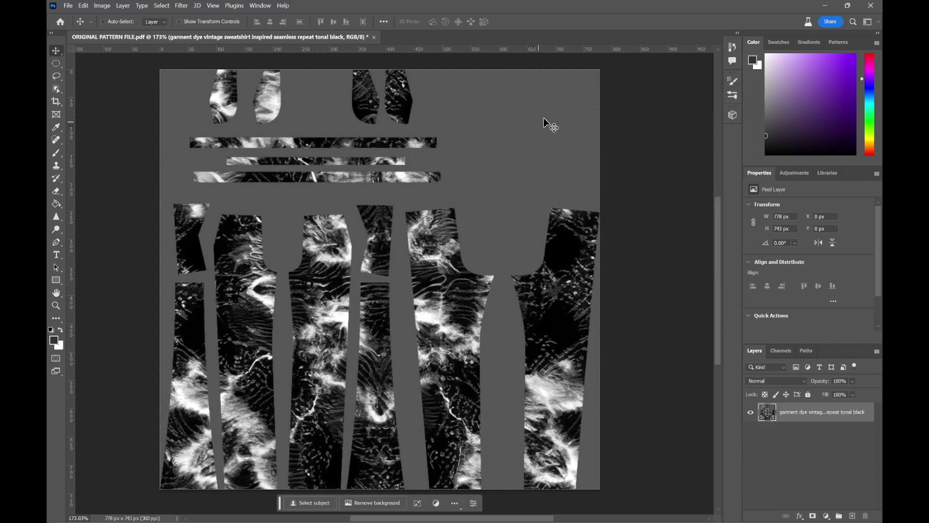
- Select the gray background around the pattern pieces with Color Range at fuzziness 1 and delete it
{"action": "key", "text": "m"}
{"action": "left_click", "coordinate": [161, 6]}
{"action": "left_click", "coordinate": [178, 97]}
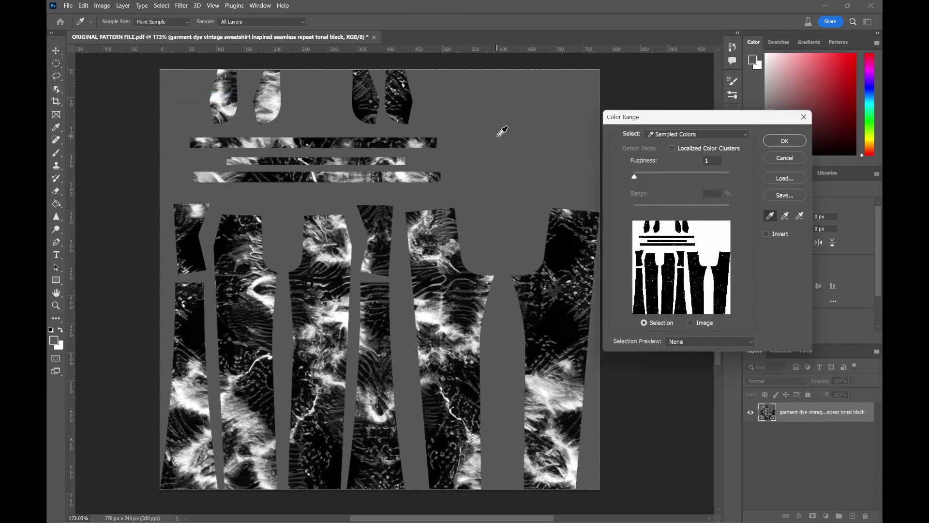
{"action": "left_click", "coordinate": [784, 141]}
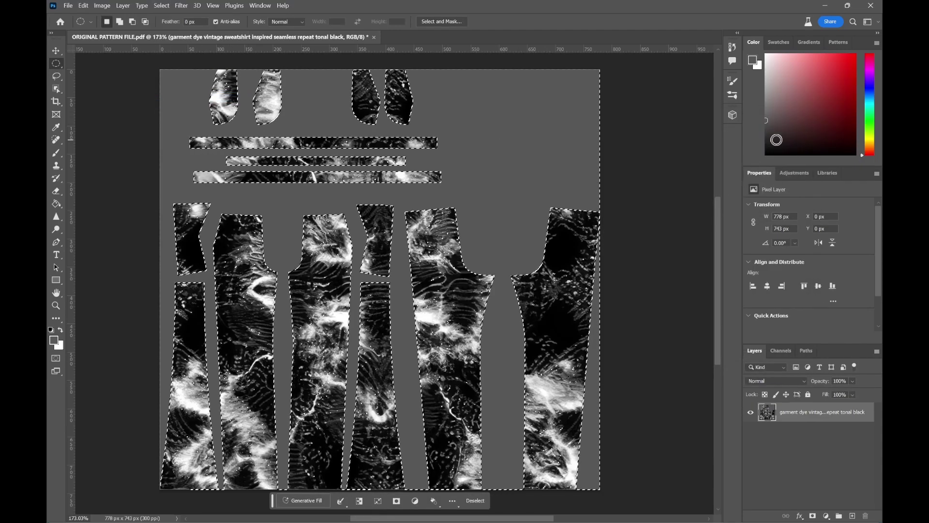
{"action": "key", "text": "Delete"}
- Add a new layer beneath the artwork, fill the selected background area with black, and deselect
{"action": "left_click", "coordinate": [853, 516]}
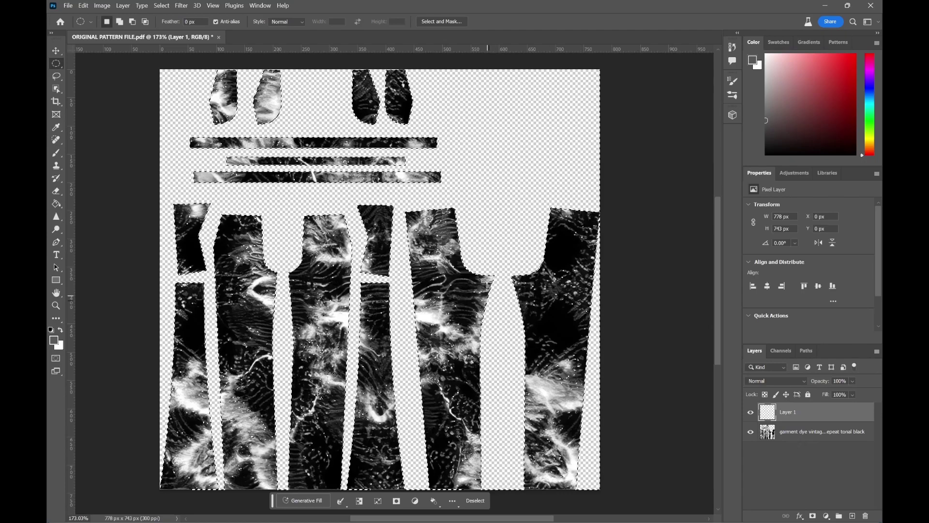
{"action": "key", "text": "ctrl+["}
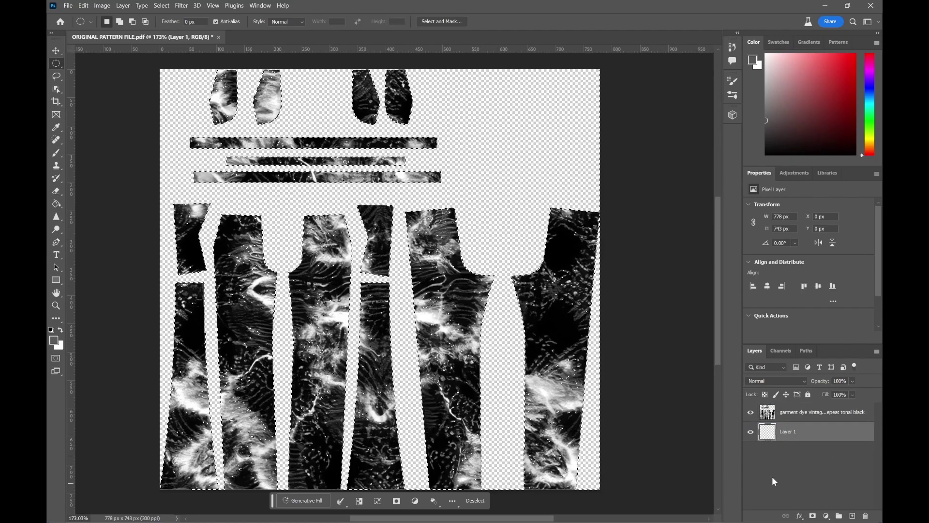
{"action": "left_click", "coordinate": [54, 340]}
{"action": "type", "text": "000000"}
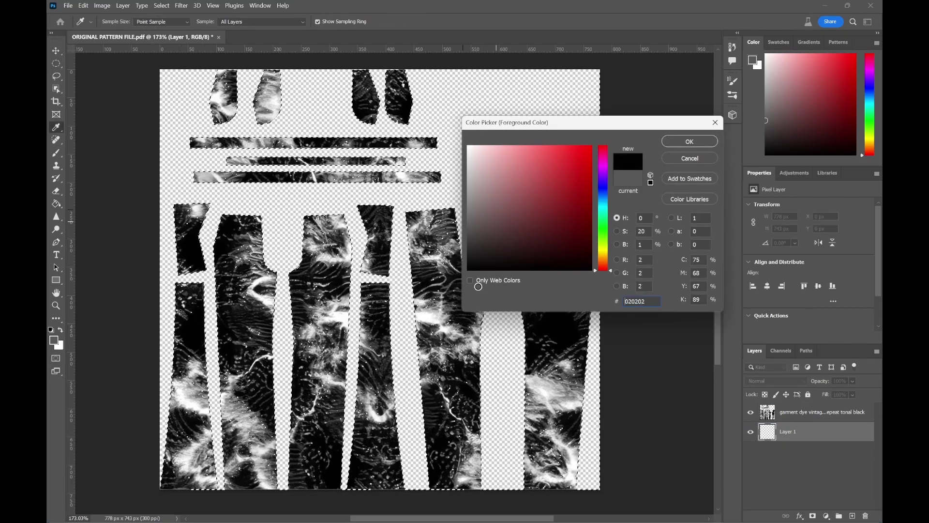
{"action": "left_click", "coordinate": [690, 141]}
{"action": "key", "text": "g"}
{"action": "left_click", "coordinate": [472, 142]}
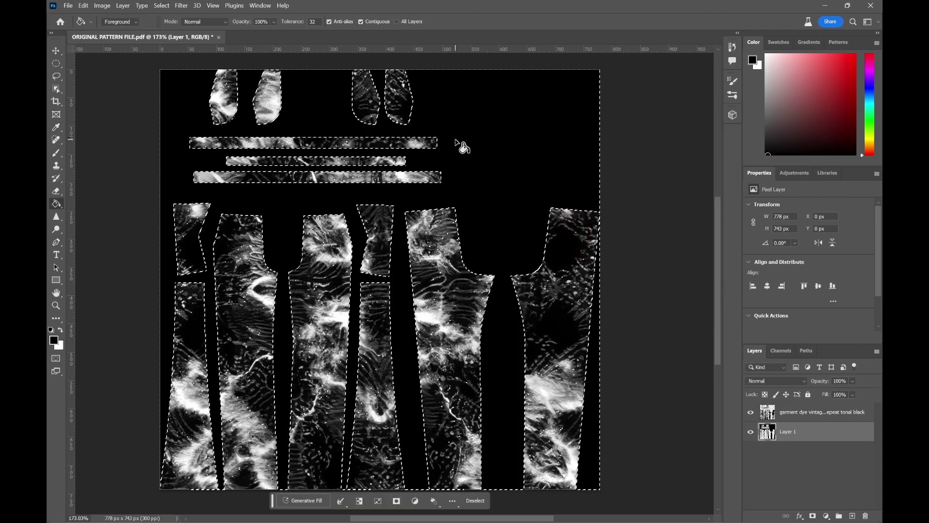
{"action": "key", "text": "ctrl+d"}
{"action": "left_click", "coordinate": [56, 49]}
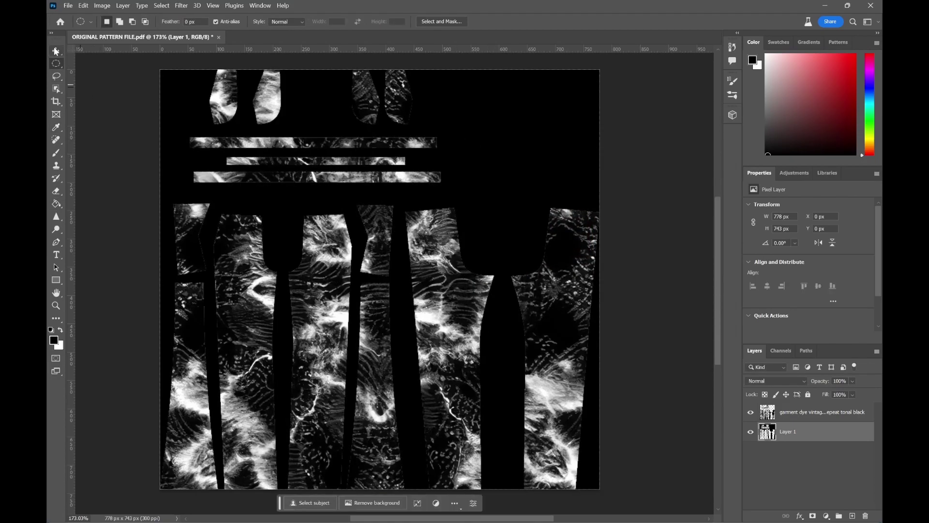
- Export the artwork as PANTS TEXTURE.png and duplicate that image's layer into ORIGINAL PATTERN FILE 2.pdf
{"action": "left_click", "coordinate": [68, 5]}
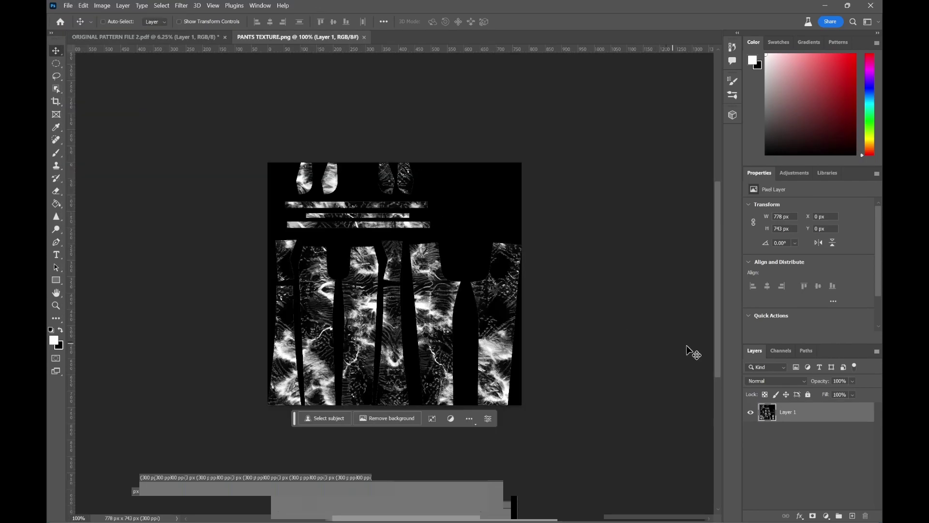
{"action": "right_click", "coordinate": [805, 414]}
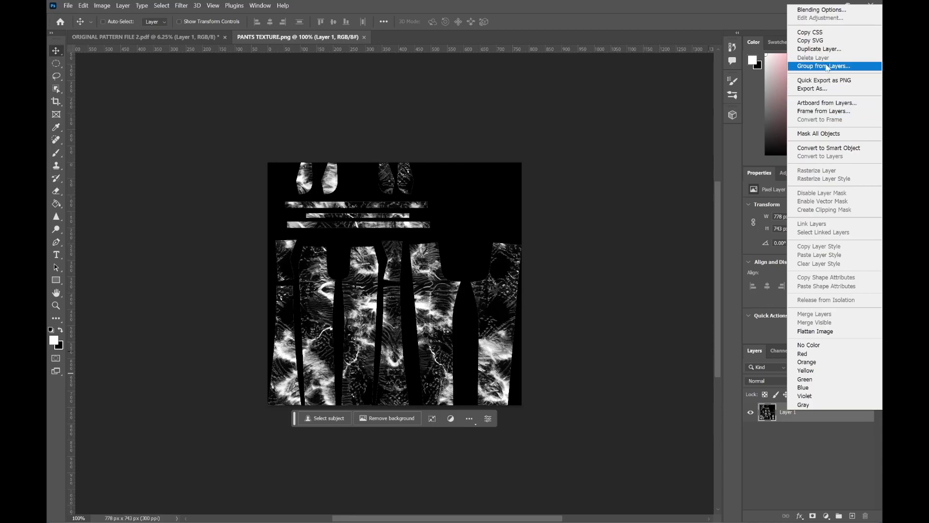
{"action": "left_click", "coordinate": [823, 50]}
{"action": "left_click", "coordinate": [447, 185]}
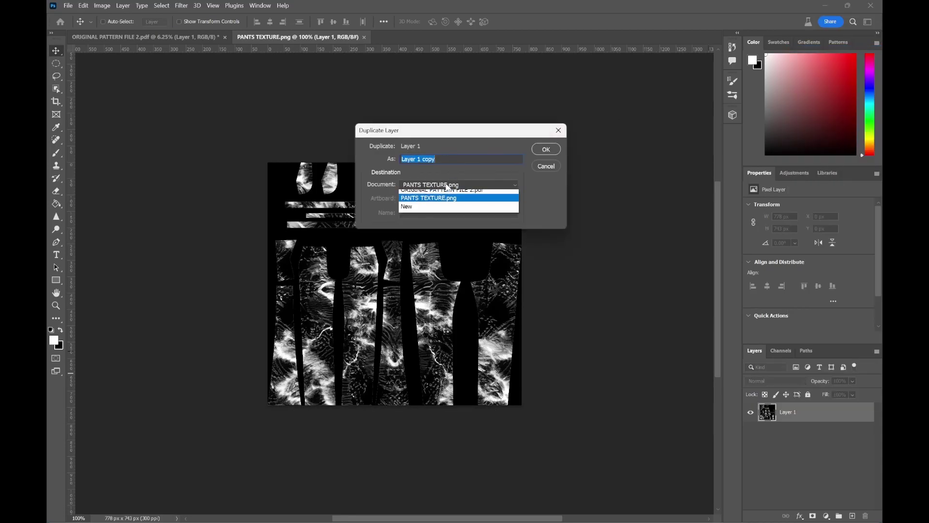
{"action": "left_click", "coordinate": [449, 191]}
{"action": "key", "text": "Return"}
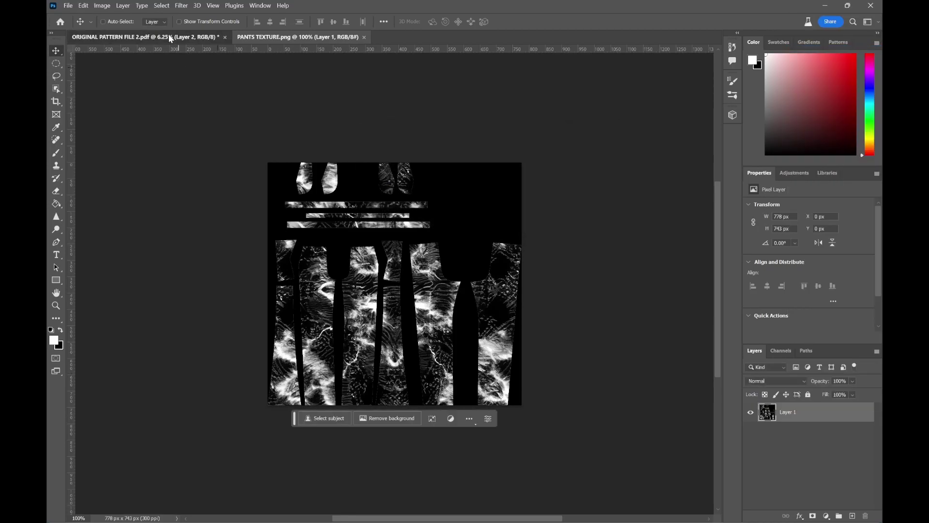
- In ORIGINAL PATTERN FILE 2.pdf, scale the copied texture layer to about 19810 × 18919 px so it covers the full pattern layout
{"action": "left_click", "coordinate": [171, 38]}
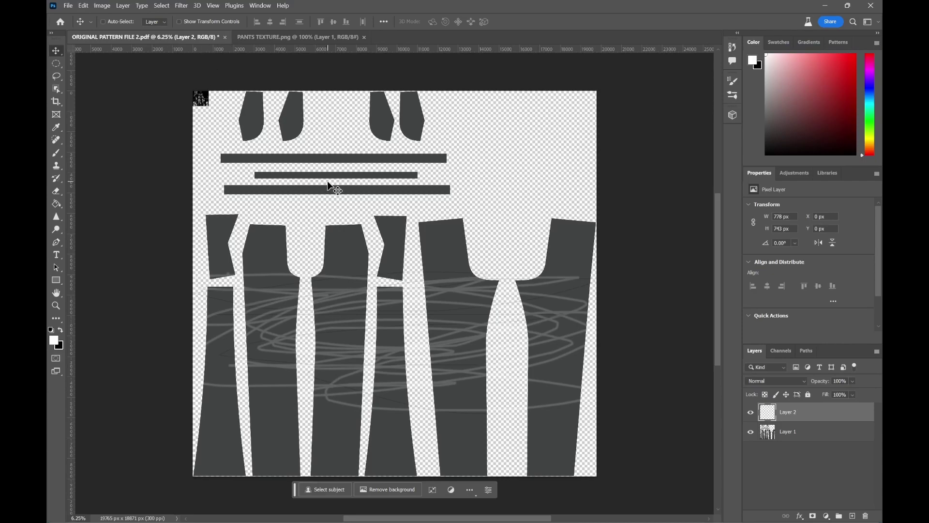
{"action": "key", "text": "ctrl+t"}
{"action": "left_click_drag", "start_coordinate": [211, 108], "coordinate": [606, 477]}
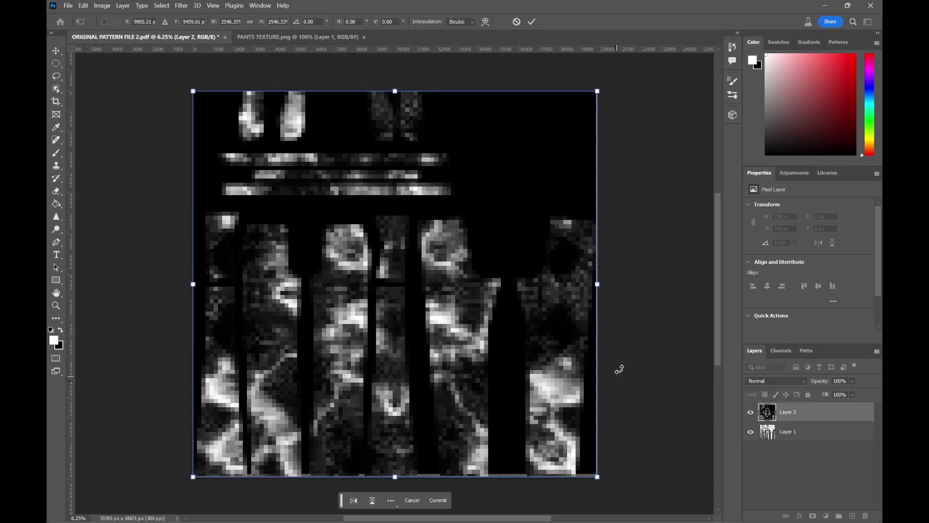
{"action": "key", "text": "Return"}
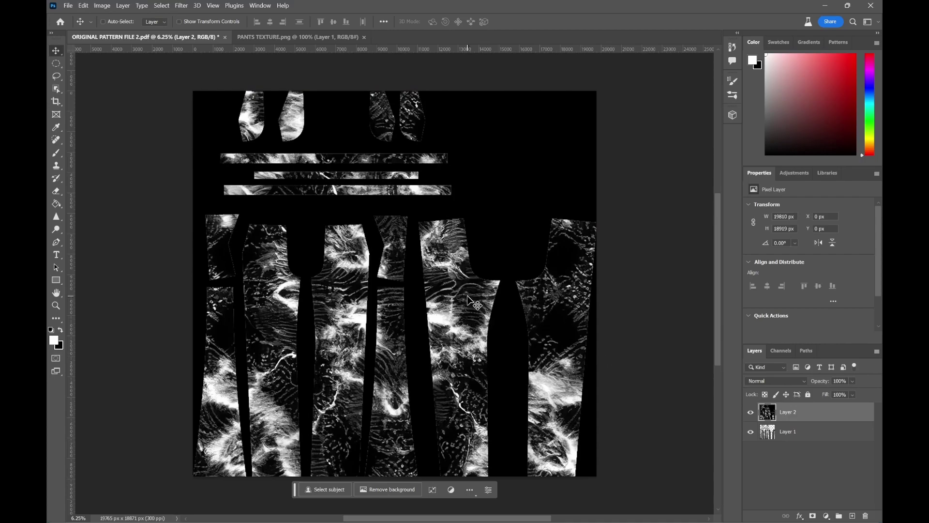
- Nudge the texture layer vertically and scale it to about 19768 × 18879 px at X -1, Y 0 to fit the canvas
{"action": "key", "text": "shift+Up"}
{"action": "key", "text": "shift+Up"}
{"action": "key", "text": "shift+Up"}
{"action": "key", "text": "shift+Up"}
{"action": "key", "text": "shift+Up"}
{"action": "key", "text": "shift+Up"}
{"action": "key", "text": "shift+Up"}
{"action": "key", "text": "shift+Up"}
{"action": "key", "text": "shift+Up"}
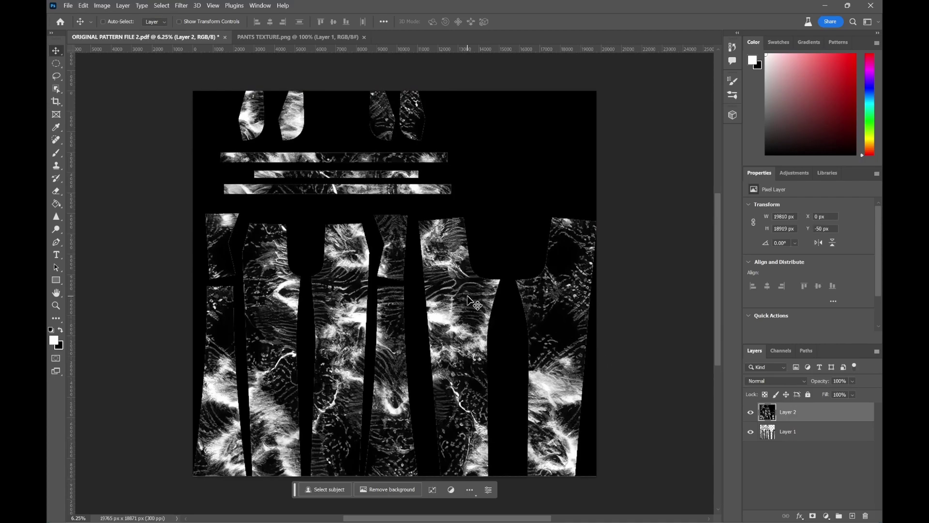
{"action": "key", "text": "shift+Down"}
{"action": "key", "text": "shift+Down"}
{"action": "key", "text": "shift+Down"}
{"action": "key", "text": "shift+Down"}
{"action": "key", "text": "shift+Down"}
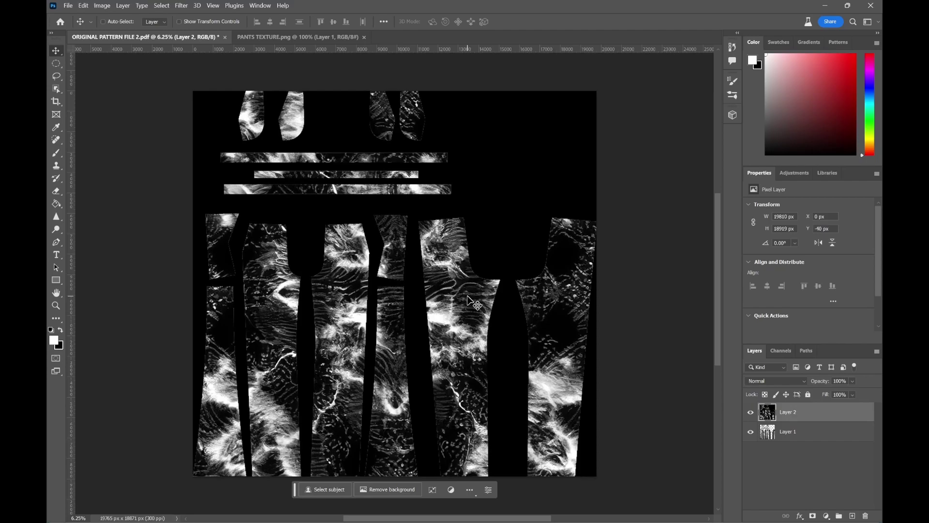
{"action": "key", "text": "ctrl+t"}
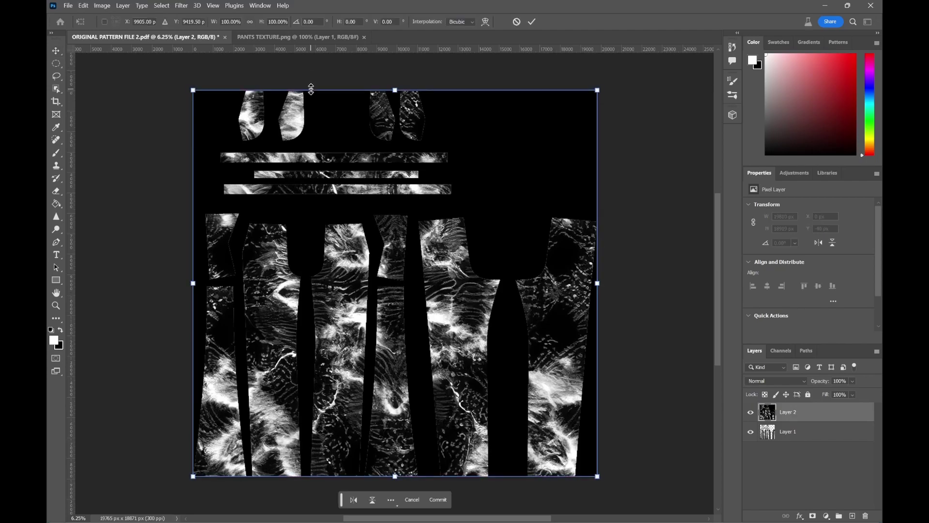
{"action": "scroll", "coordinate": [379, 106], "scroll_direction": "up", "scroll_amount": 2}
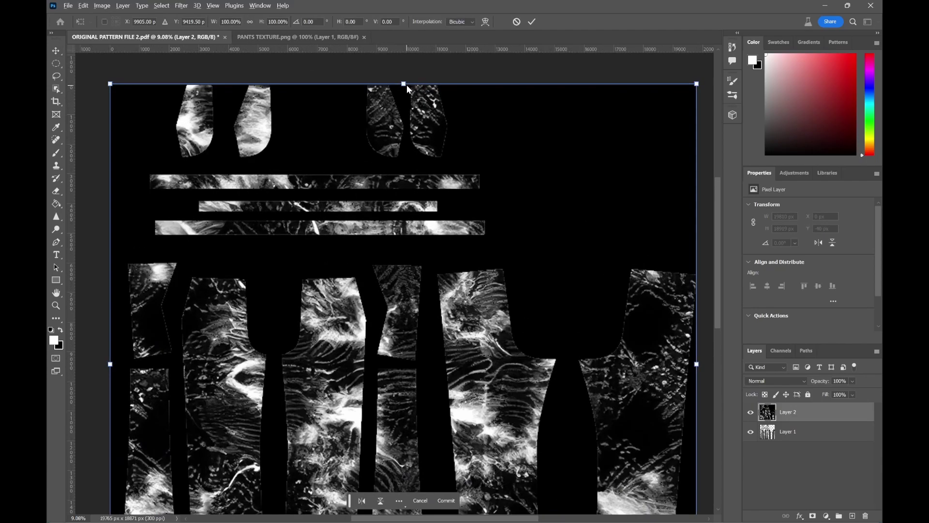
{"action": "left_click_drag", "start_coordinate": [405, 85], "coordinate": [402, 83]}
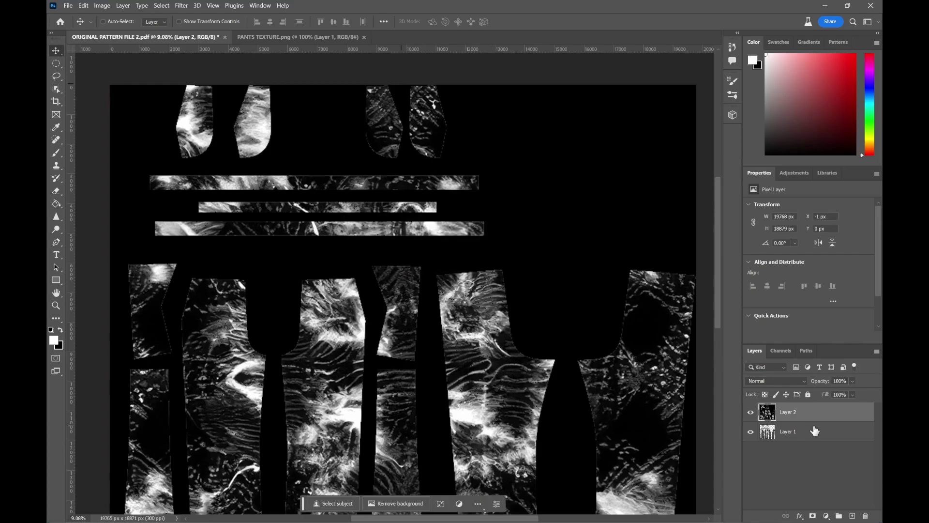
- Delete Layer 1 with the original pattern artwork and export the remaining texture as an image
{"action": "left_click", "coordinate": [813, 432]}
{"action": "key", "text": "Delete"}
{"action": "left_click", "coordinate": [68, 7]}
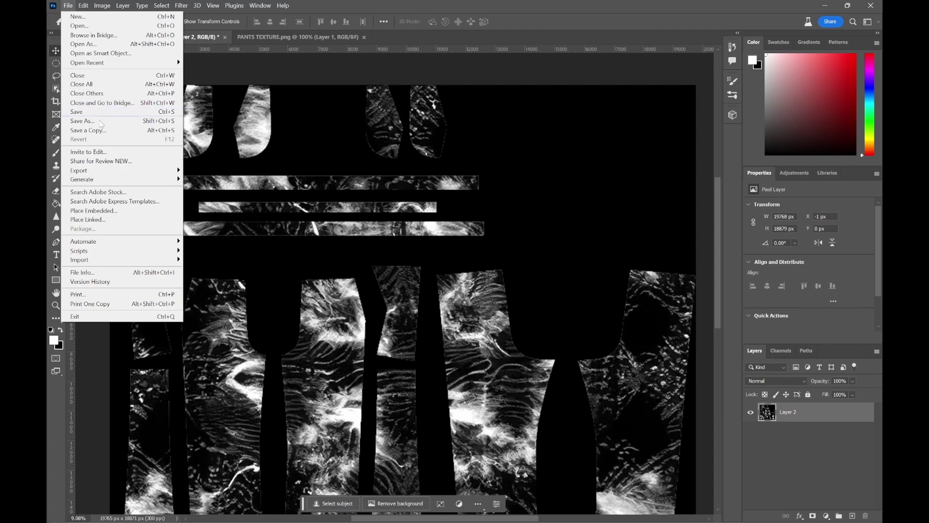
{"action": "mouse_move", "coordinate": [169, 175]}
{"action": "left_click", "coordinate": [218, 170]}
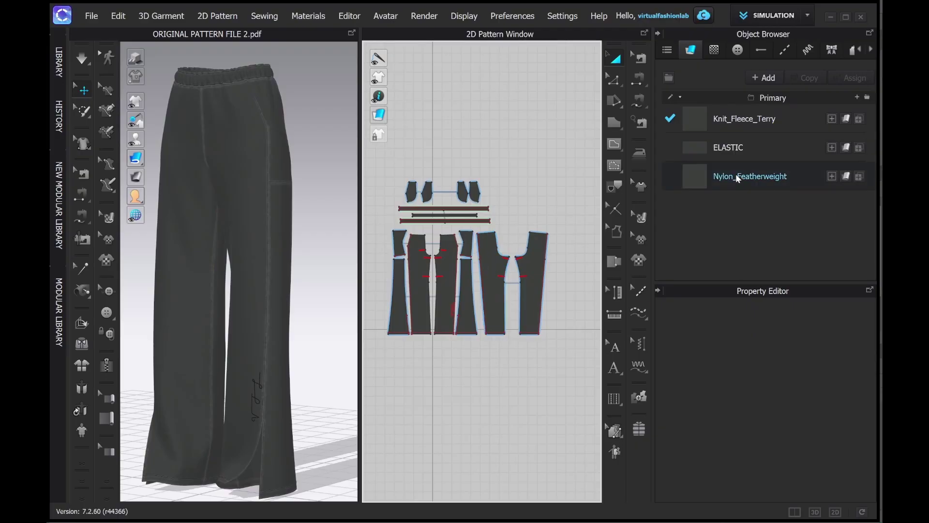
- Switch to CLO, set the Knit_Fleece_Terry fabric's color to white (FFFFFF), and remove its existing front texture
{"action": "left_click_drag", "start_coordinate": [872, 354], "coordinate": [872, 421]}
{"action": "left_click", "coordinate": [846, 370]}
{"action": "left_click_drag", "start_coordinate": [226, 84], "coordinate": [146, 46]}
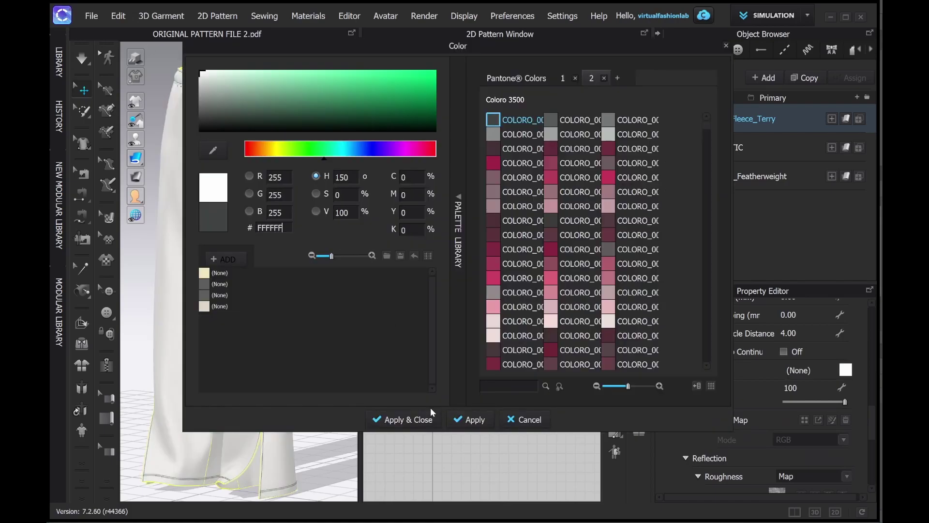
{"action": "left_click", "coordinate": [426, 420]}
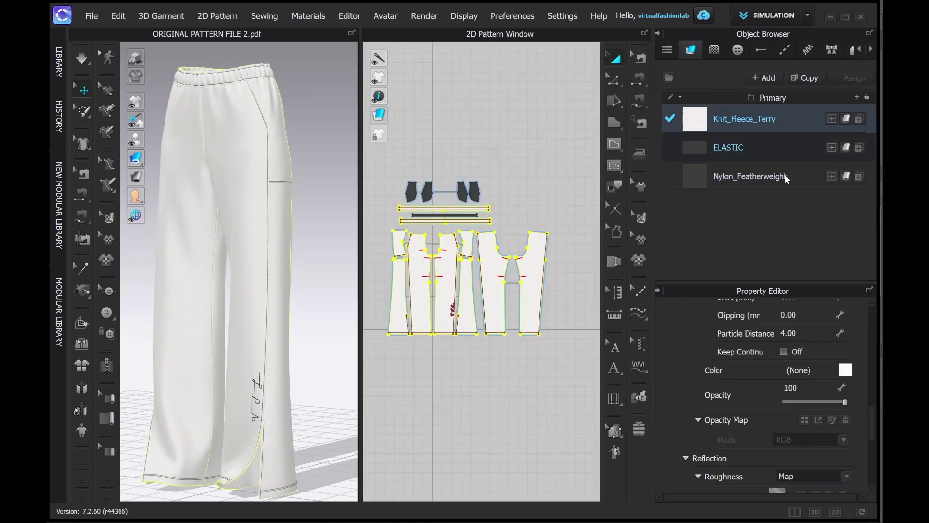
{"action": "scroll", "coordinate": [871, 382], "scroll_direction": "up", "scroll_amount": 10}
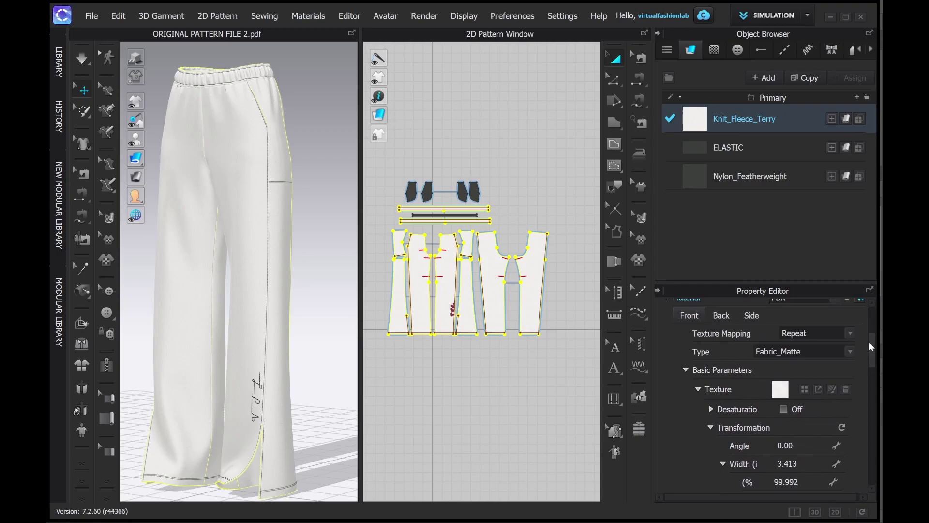
{"action": "left_click", "coordinate": [846, 390]}
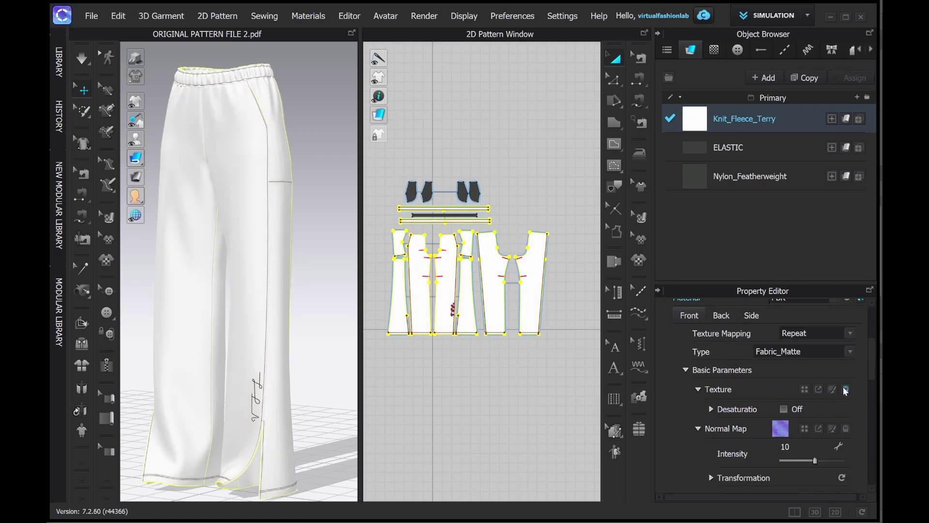
- Set the Knit_Fleece_Terry normal map intensity to 50
{"action": "scroll", "coordinate": [876, 358], "scroll_direction": "down", "scroll_amount": 2}
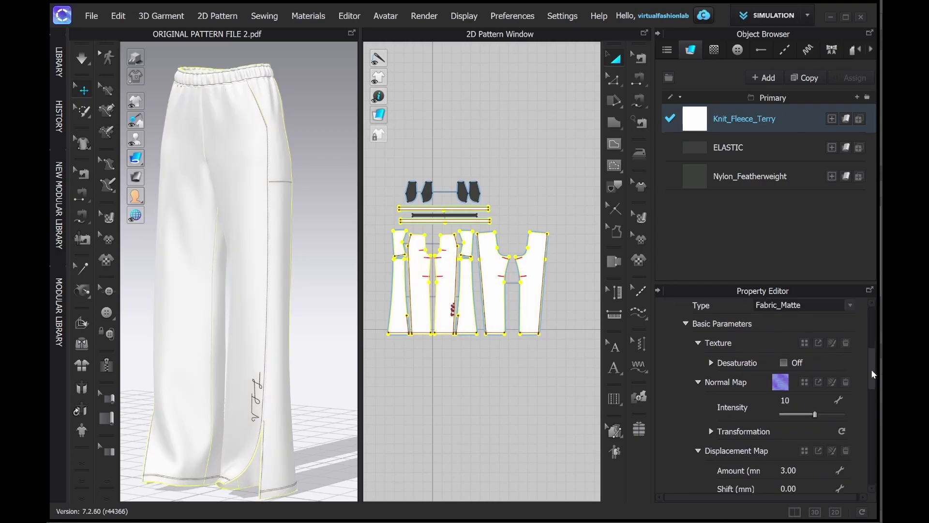
{"action": "scroll", "coordinate": [283, 277], "scroll_direction": "up", "scroll_amount": 3}
{"action": "scroll", "coordinate": [285, 279], "scroll_direction": "up", "scroll_amount": 3}
{"action": "left_click", "coordinate": [812, 397]}
{"action": "type", "text": "50"}
{"action": "key", "text": "Return"}
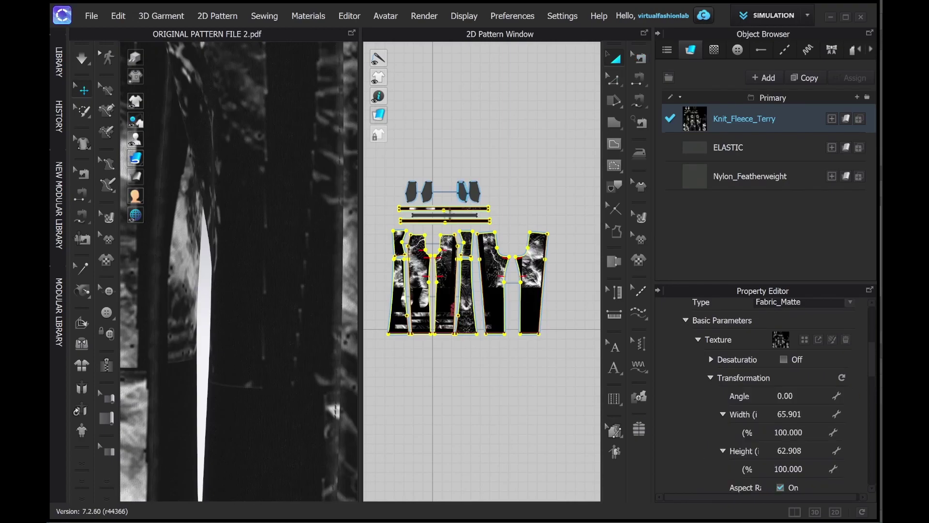
- Reposition the applied texture on the two wide leg patterns with Edit Texture and check its alignment on the 3D pants
{"action": "scroll", "coordinate": [266, 320], "scroll_direction": "down", "scroll_amount": 1}
{"action": "scroll", "coordinate": [266, 319], "scroll_direction": "down", "scroll_amount": 5}
{"action": "left_click", "coordinate": [640, 217]}
{"action": "left_click", "coordinate": [536, 284]}
{"action": "left_click_drag", "start_coordinate": [535, 294], "coordinate": [533, 320]}
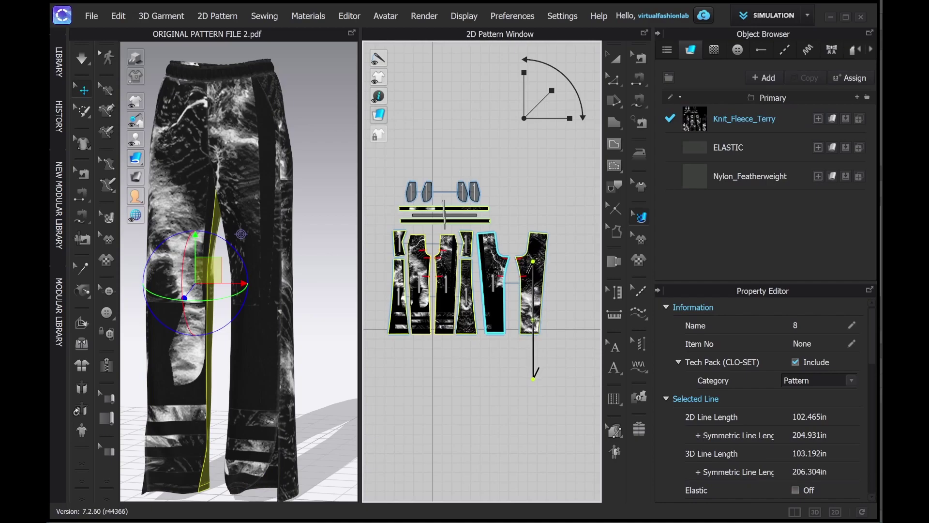
{"action": "left_click", "coordinate": [499, 307]}
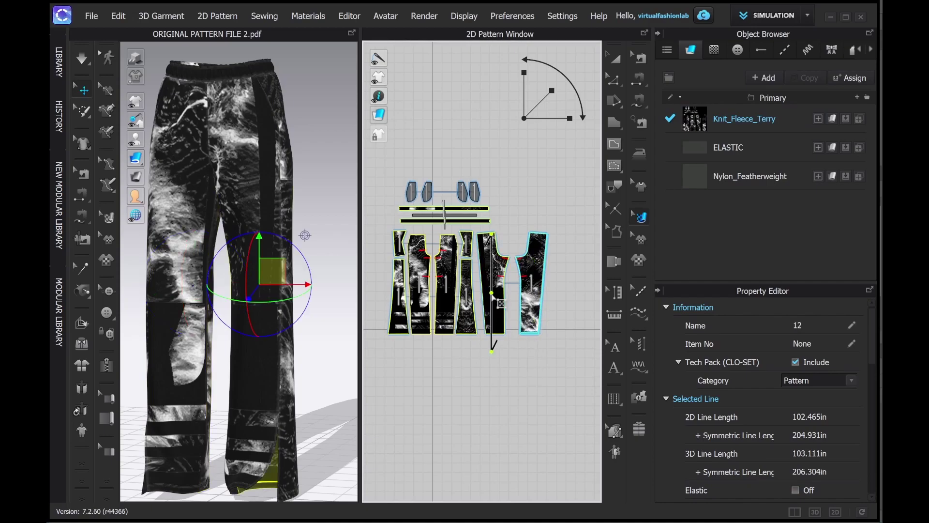
{"action": "left_click_drag", "start_coordinate": [492, 292], "coordinate": [491, 341]}
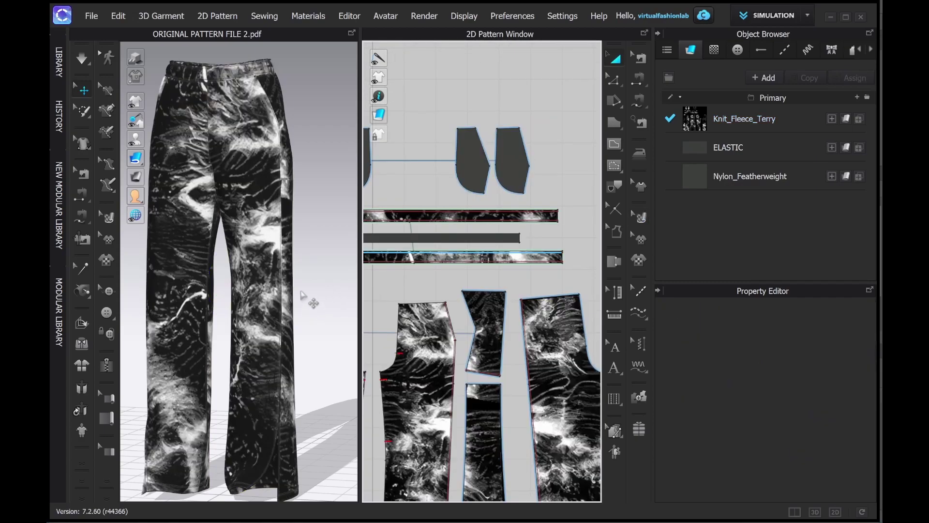
{"action": "left_click_drag", "start_coordinate": [301, 295], "coordinate": [269, 293]}
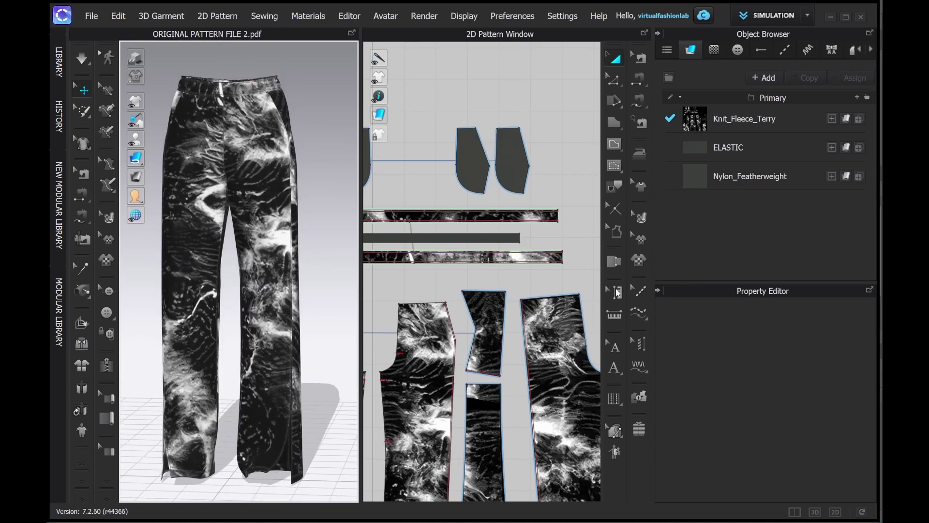
- Change the Knit_Fleece_Terry fabric color from the color picker to a medium gray to darken the textured pants
{"action": "left_click", "coordinate": [727, 129]}
{"action": "scroll", "coordinate": [866, 363], "scroll_direction": "down", "scroll_amount": 5}
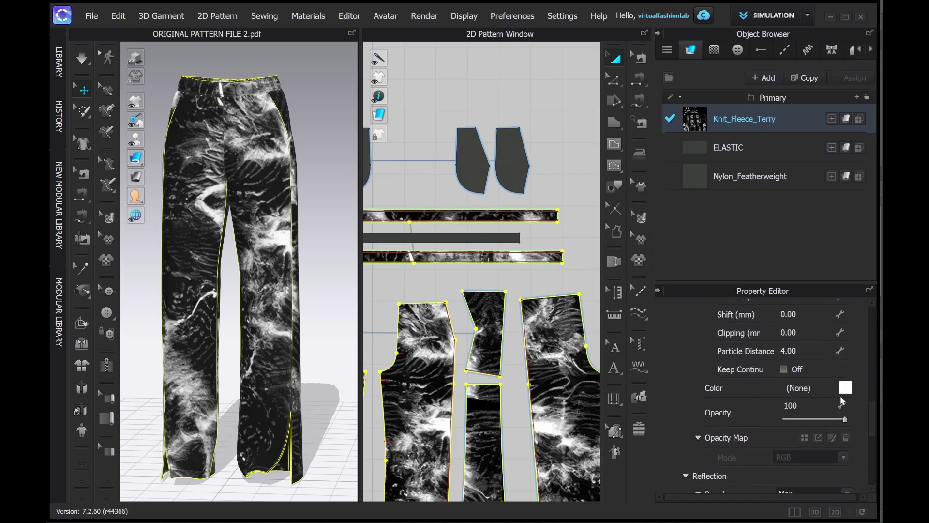
{"action": "left_click", "coordinate": [851, 391]}
{"action": "left_click_drag", "start_coordinate": [209, 96], "coordinate": [197, 107]}
{"action": "left_click_drag", "start_coordinate": [237, 47], "coordinate": [405, 52]}
{"action": "left_click_drag", "start_coordinate": [367, 112], "coordinate": [373, 102]}
{"action": "left_click", "coordinate": [587, 425]}
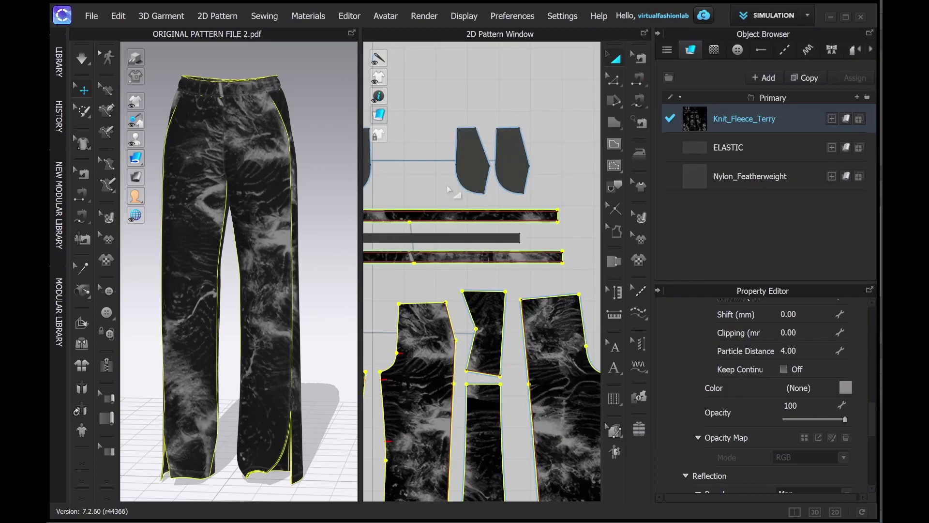
- Orbit the pants to a three-quarter front view for rendering and stop the running render
{"action": "mouse_move", "coordinate": [238, 311]}
{"action": "left_mouse_down"}
{"action": "mouse_move", "coordinate": [315, 307]}
{"action": "mouse_move", "coordinate": [224, 305]}
{"action": "left_mouse_up"}
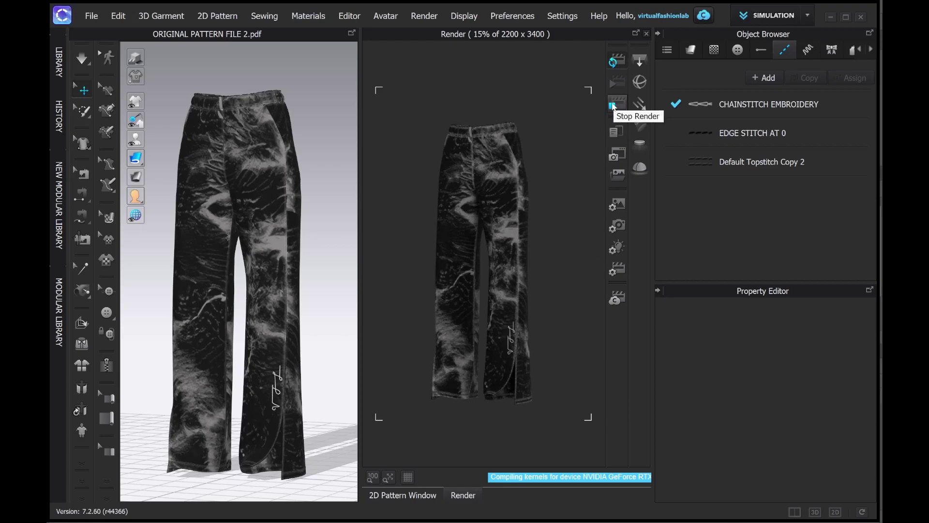
{"action": "left_click", "coordinate": [614, 106]}
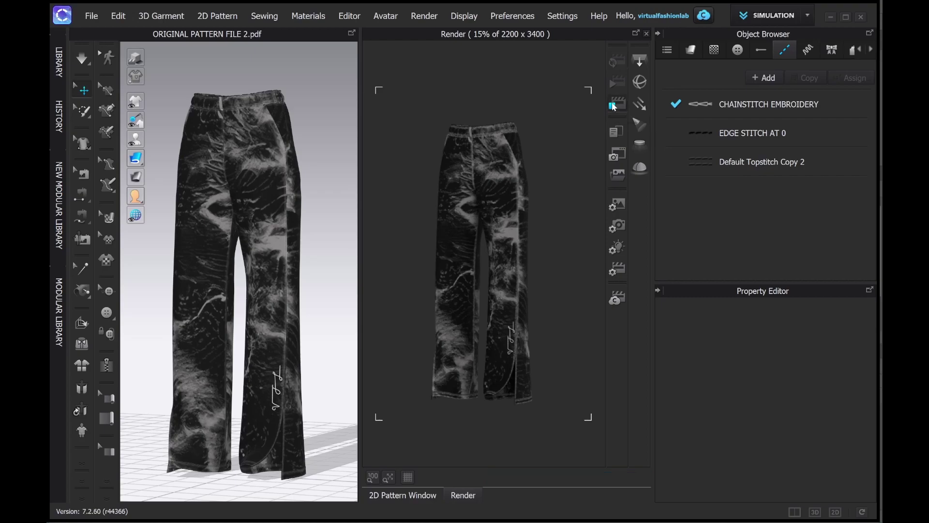